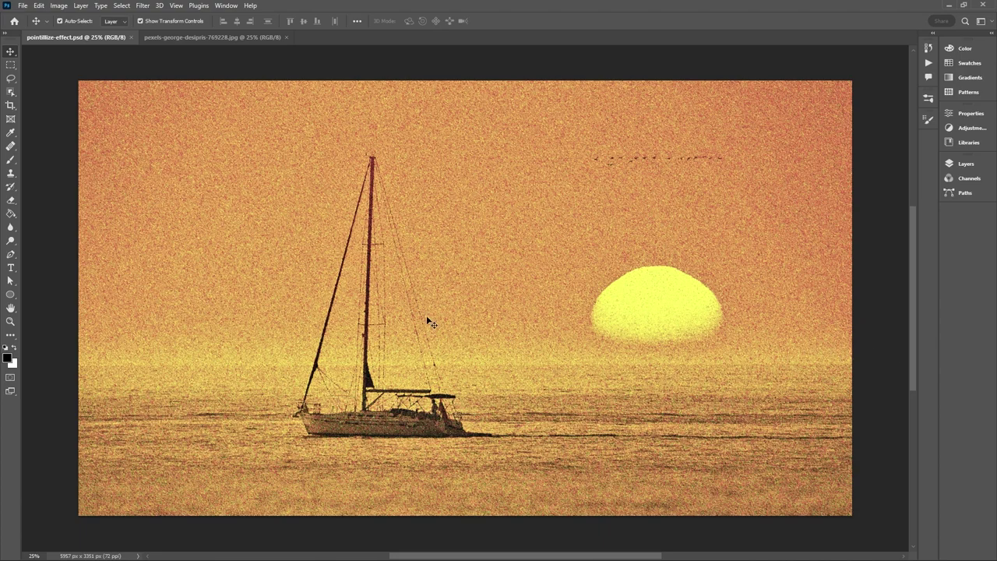
- Compare the original sunset photo with the finished pointillized image, zooming in on the sun and boat
click(164, 37)
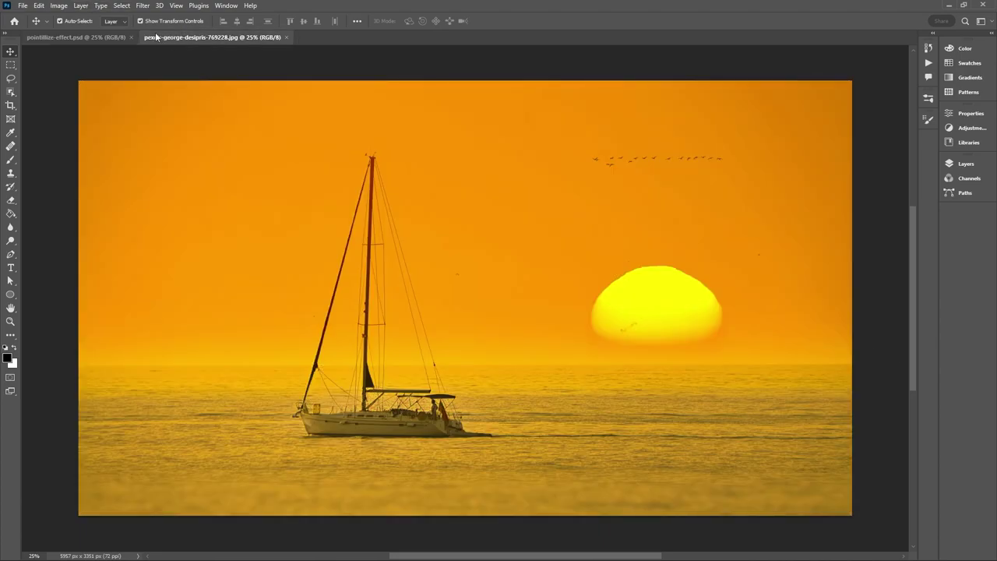
click(90, 36)
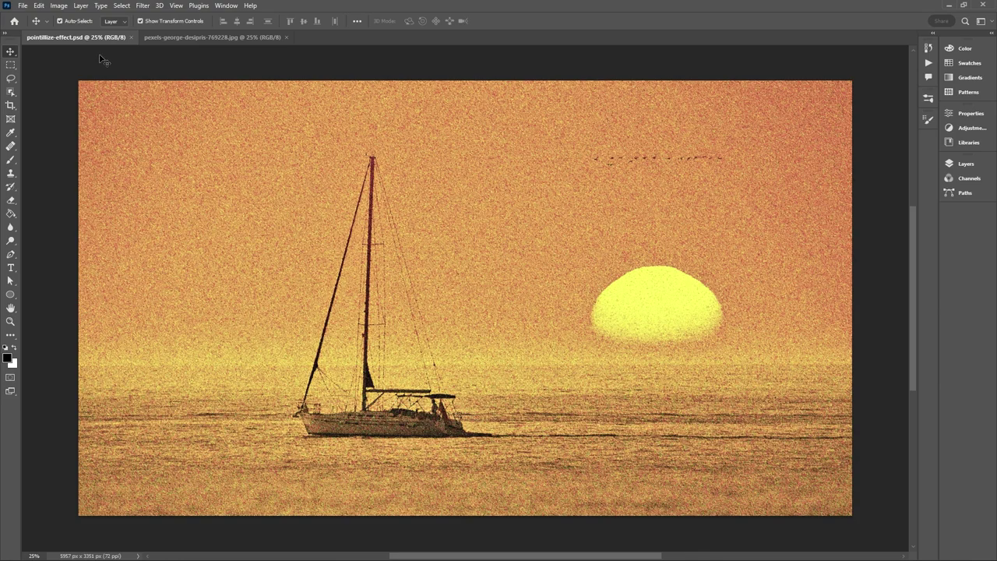
scroll(440, 437, up, 10)
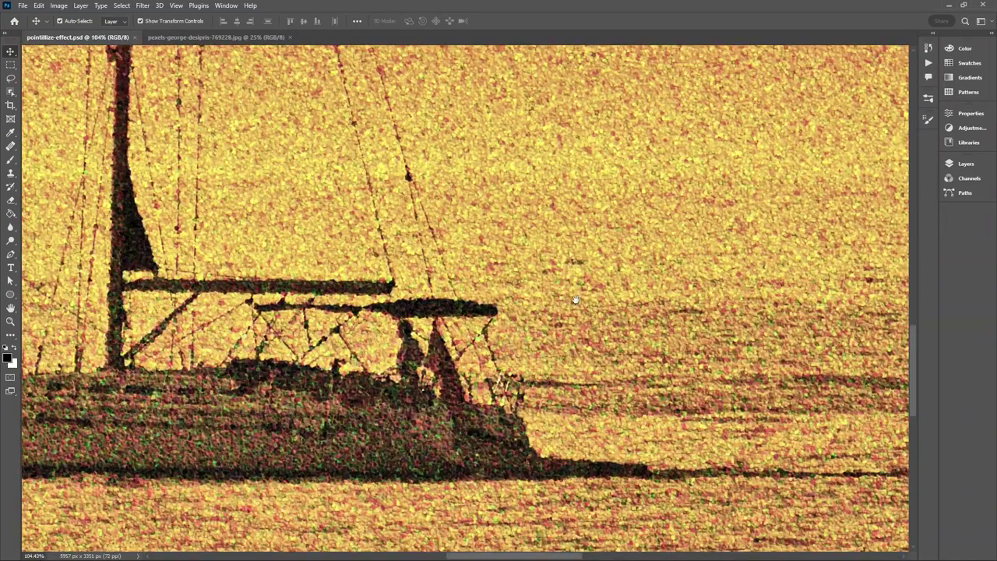
drag(712, 219, 270, 357)
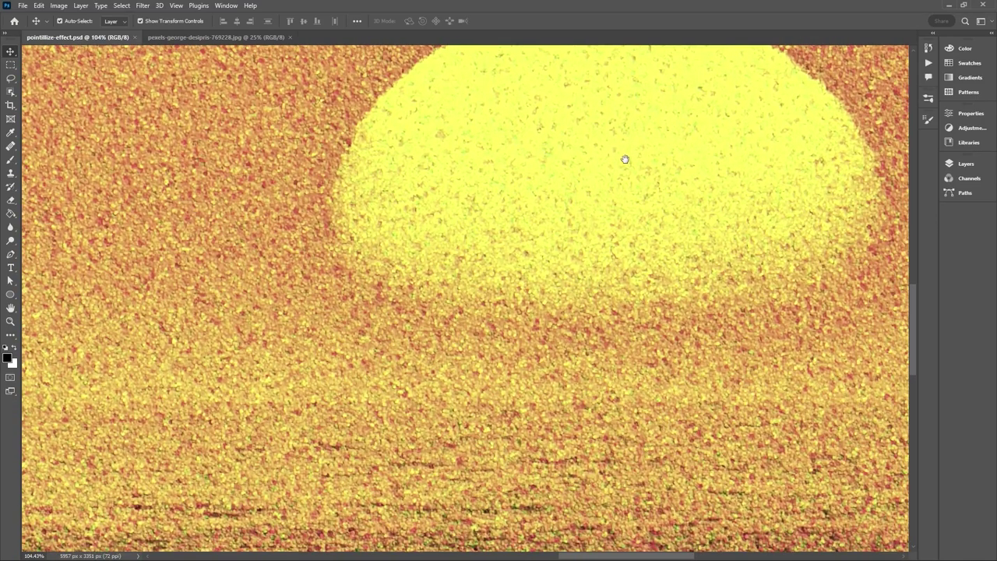
drag(626, 160, 373, 328)
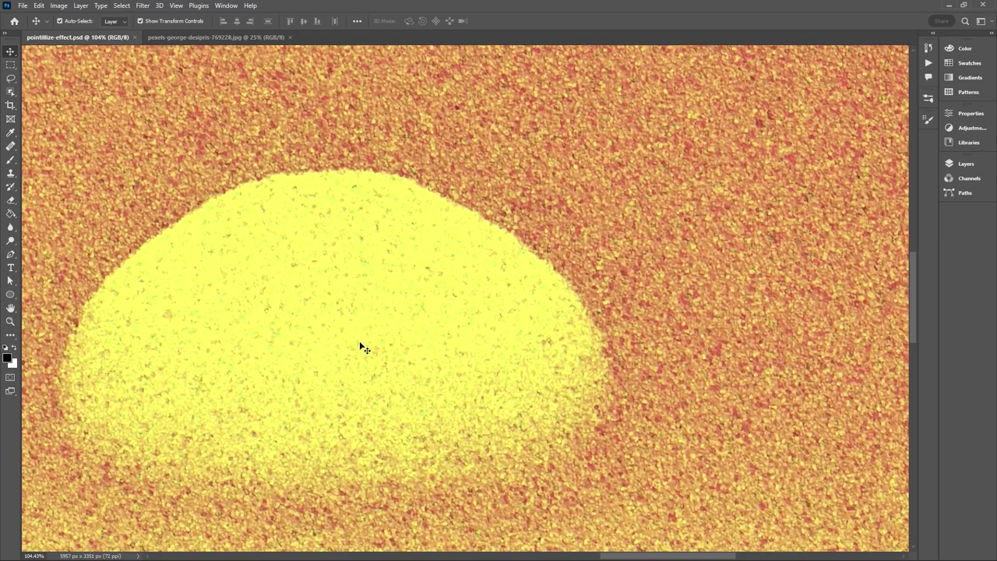
scroll(296, 172, up, 2)
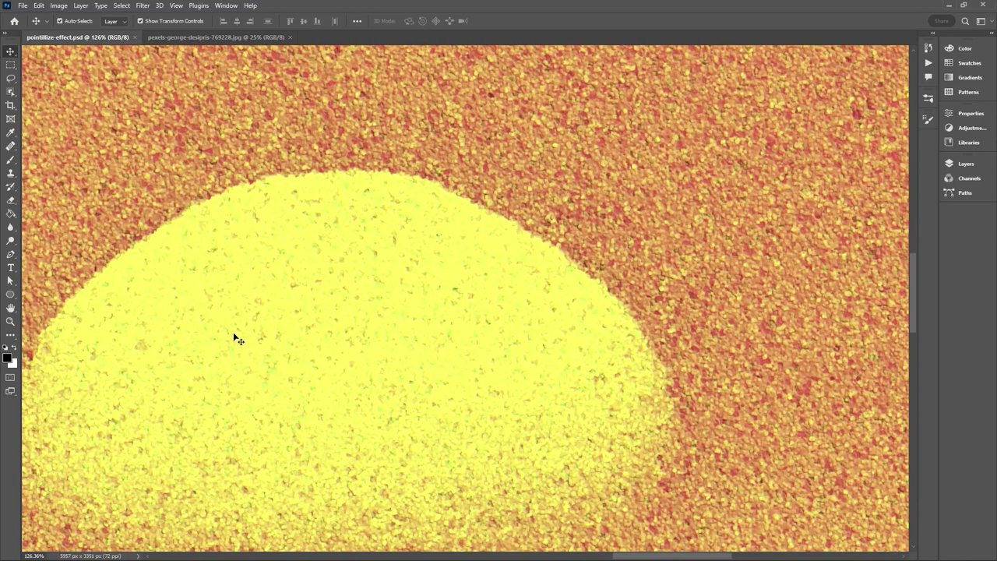
scroll(160, 364, down, 3)
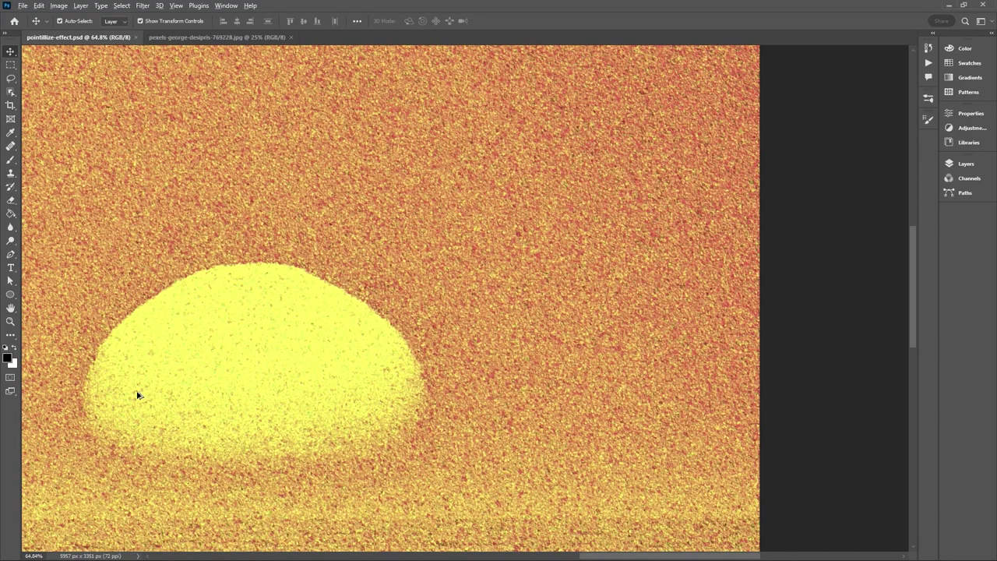
scroll(159, 396, down, 3)
drag(115, 391, 677, 325)
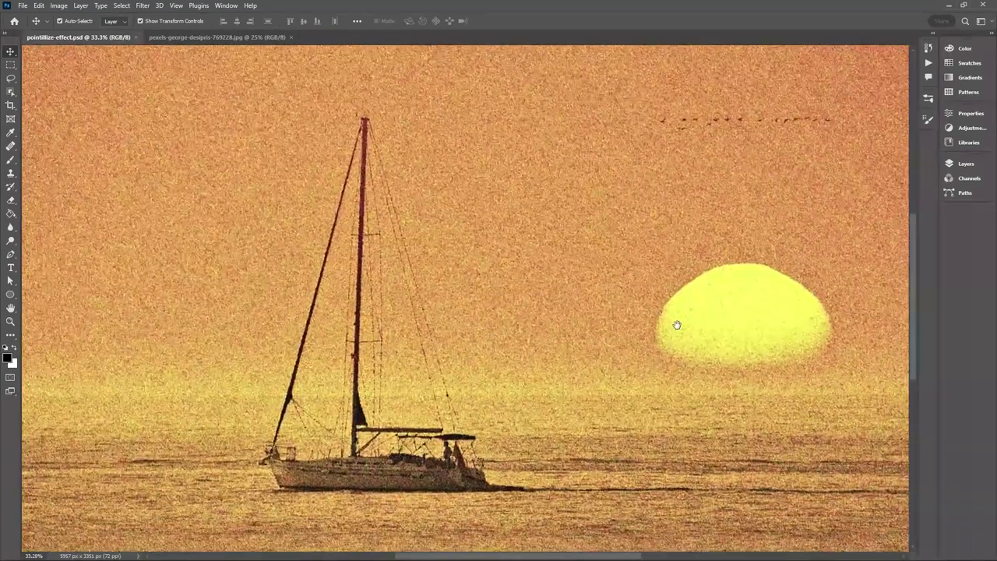
scroll(592, 314, down, 1)
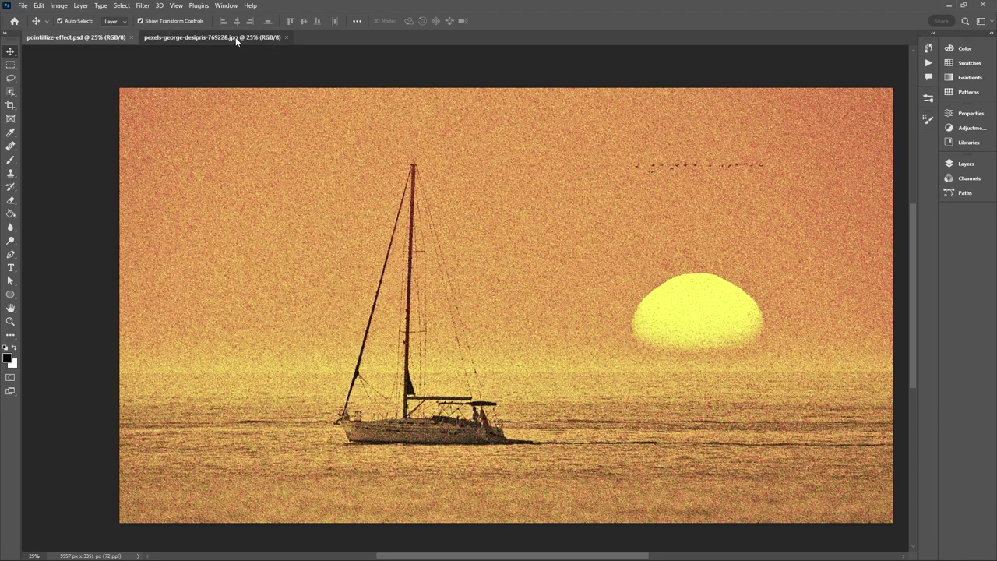
- Convert the original photo's Background layer into a smart object named Boat
click(204, 38)
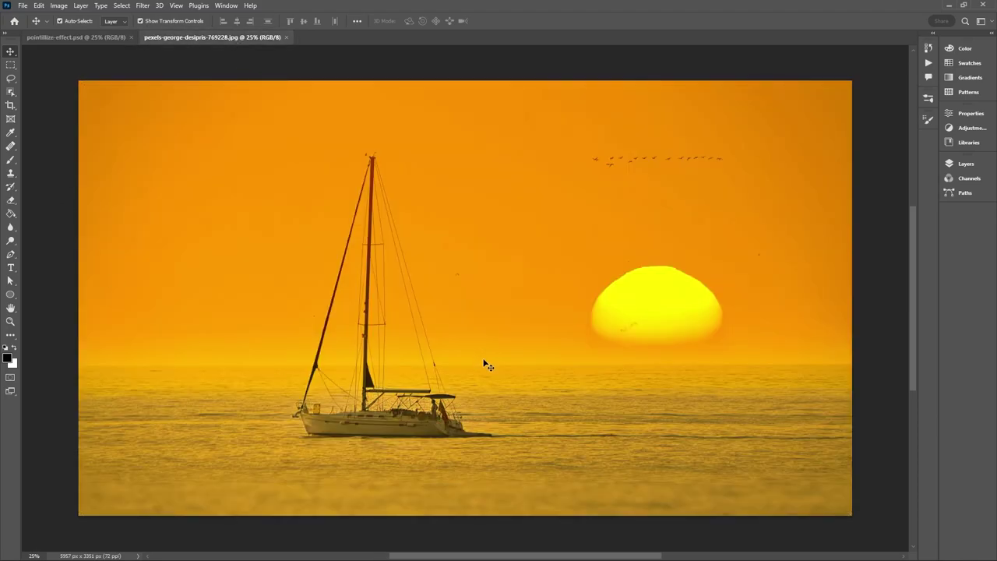
click(966, 165)
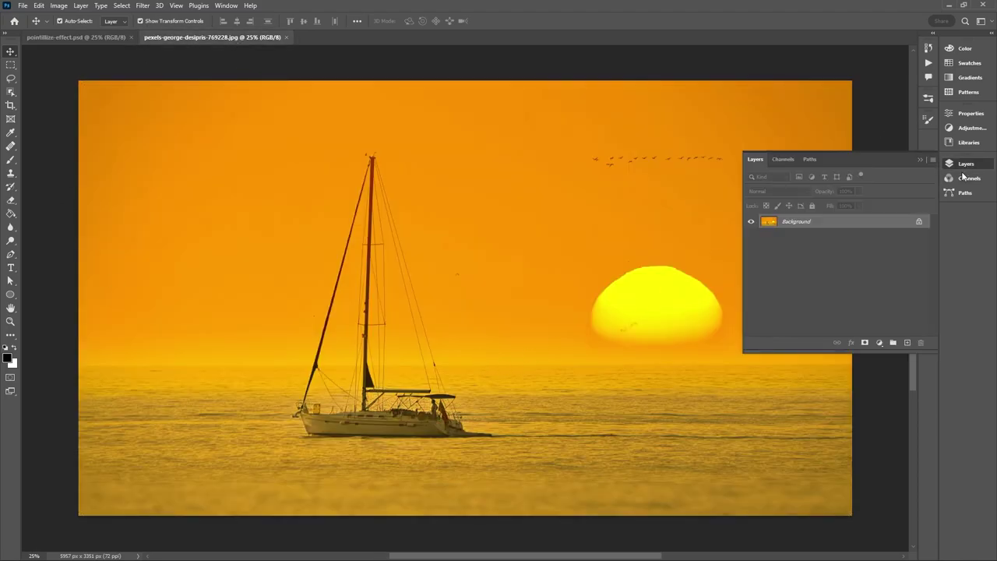
right_click(850, 226)
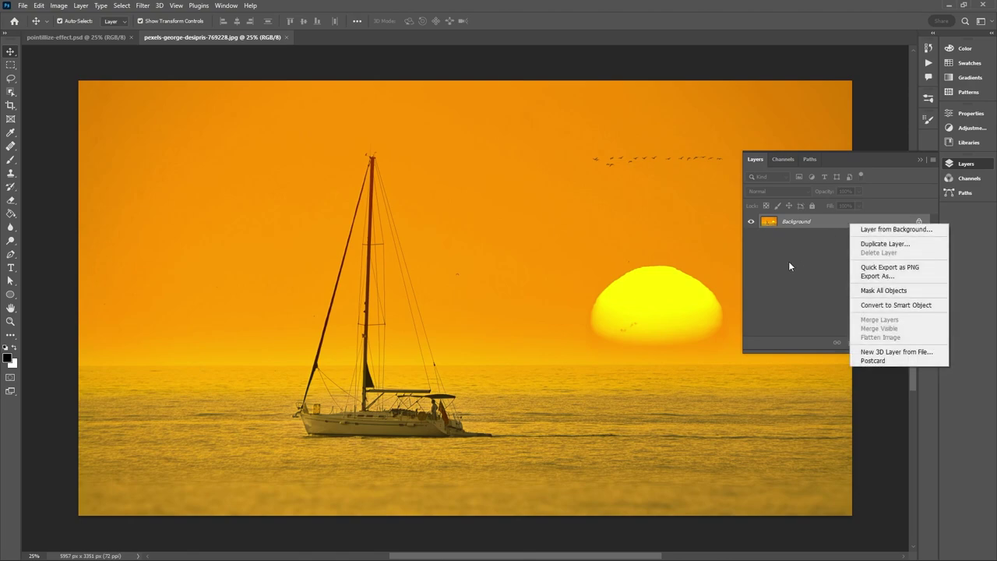
click(913, 306)
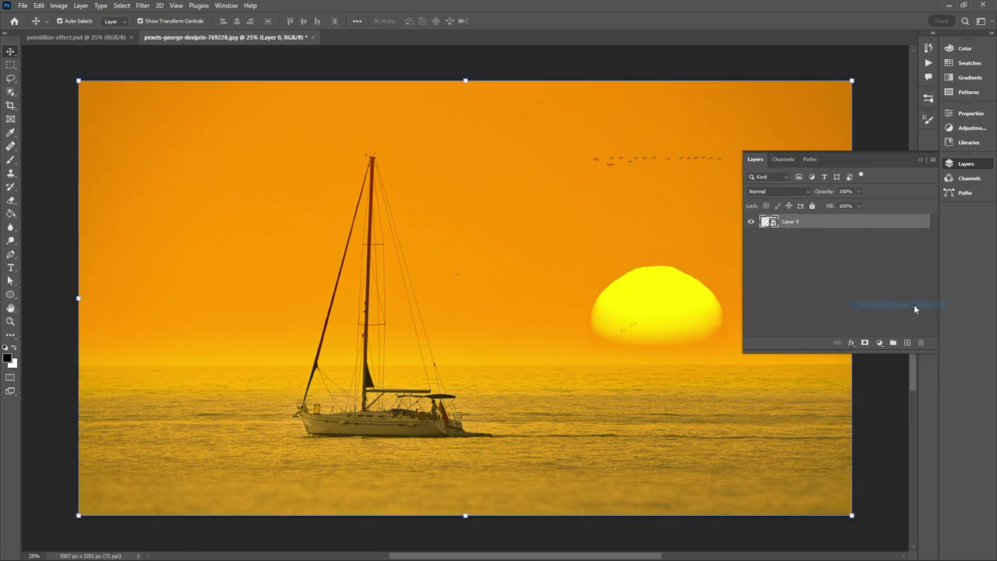
double_click(790, 223)
key(Return)
- Apply a Pointillize smart filter with cell size 12 to the Boat layer
click(142, 5)
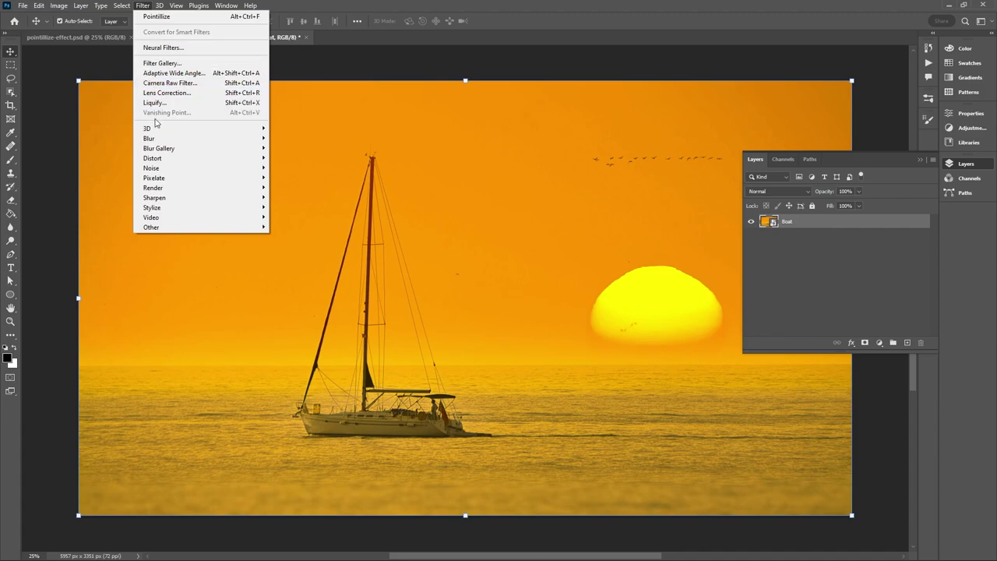
mouse_move(169, 177)
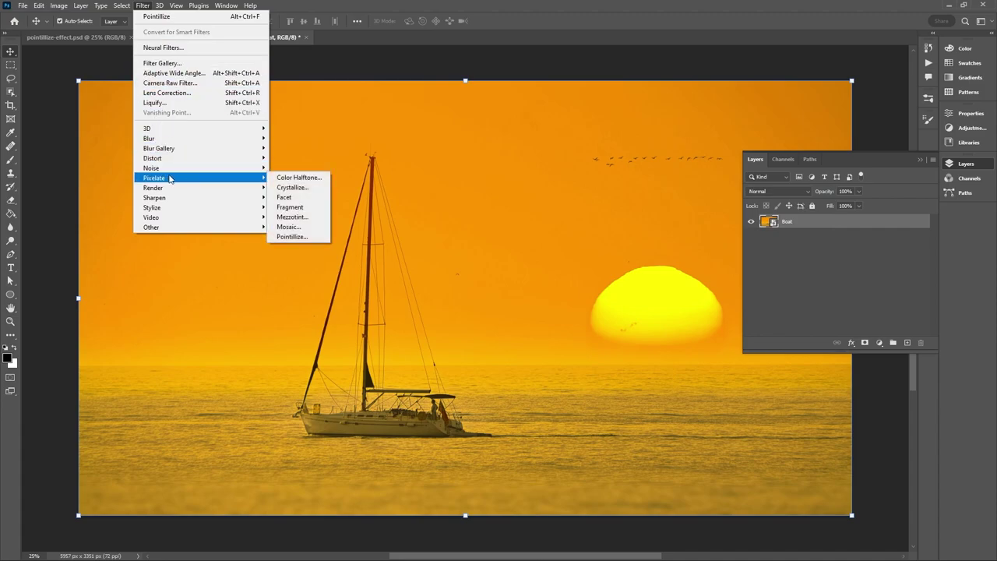
click(303, 236)
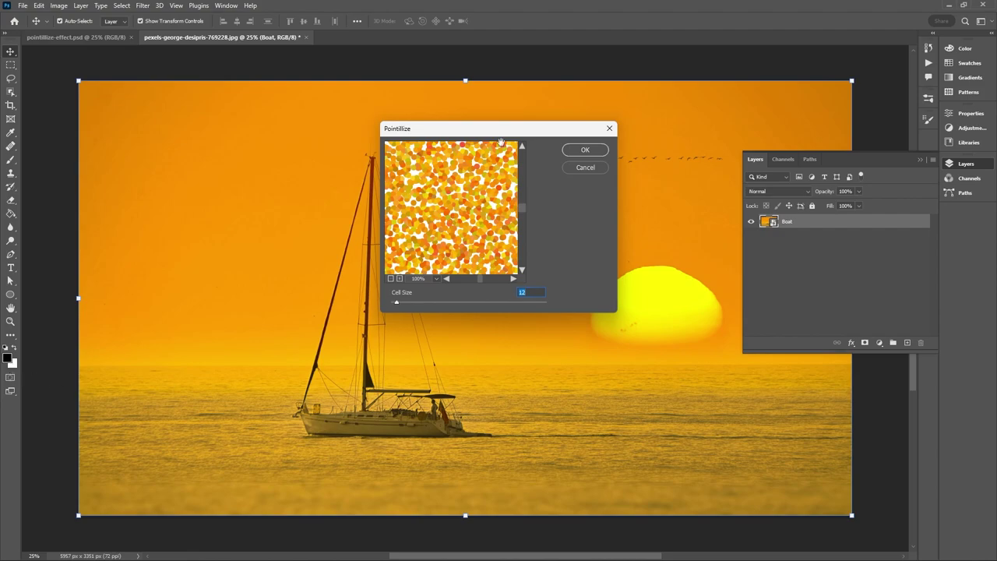
click(586, 151)
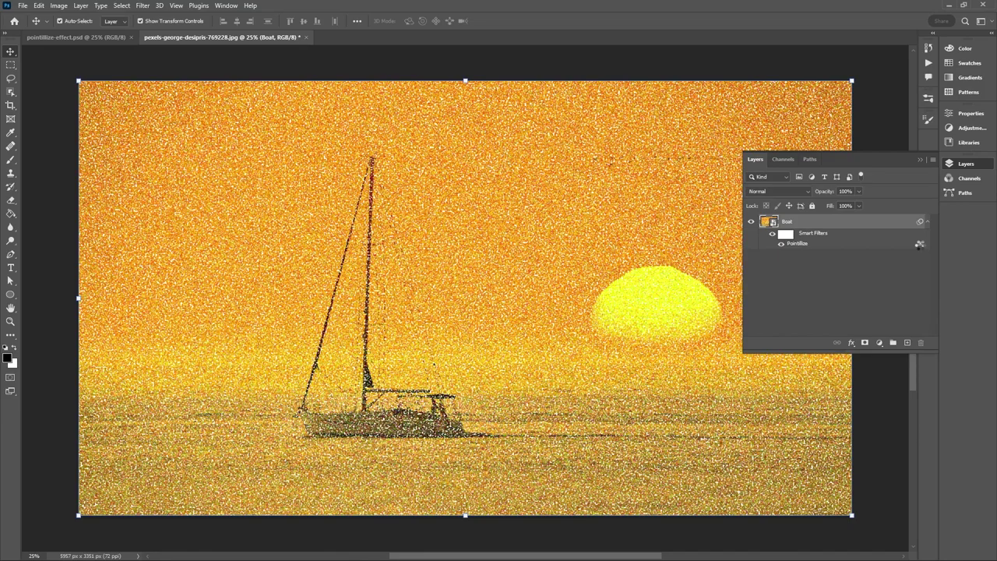
- Set the Pointillize filter's blending mode to Darken
double_click(922, 246)
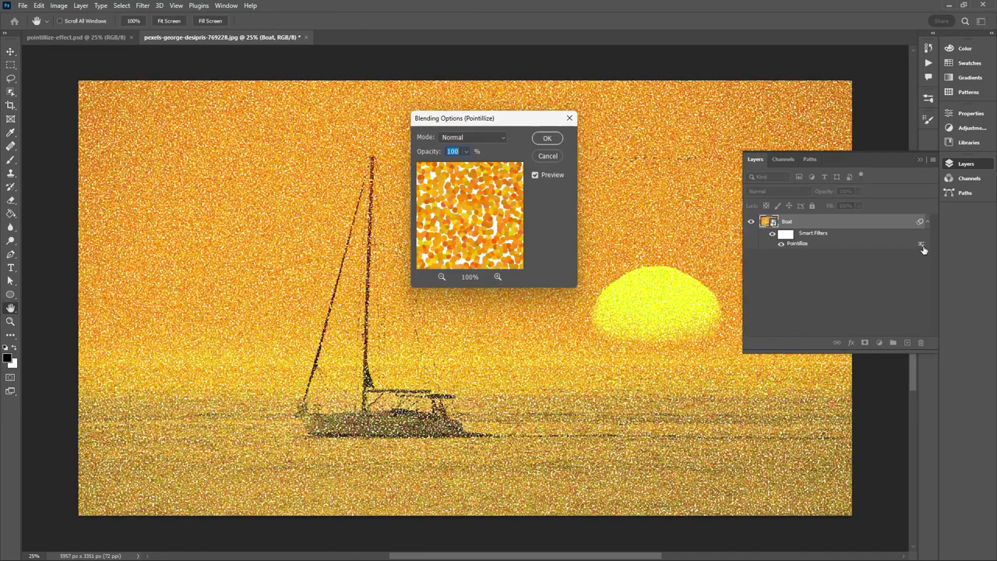
click(479, 141)
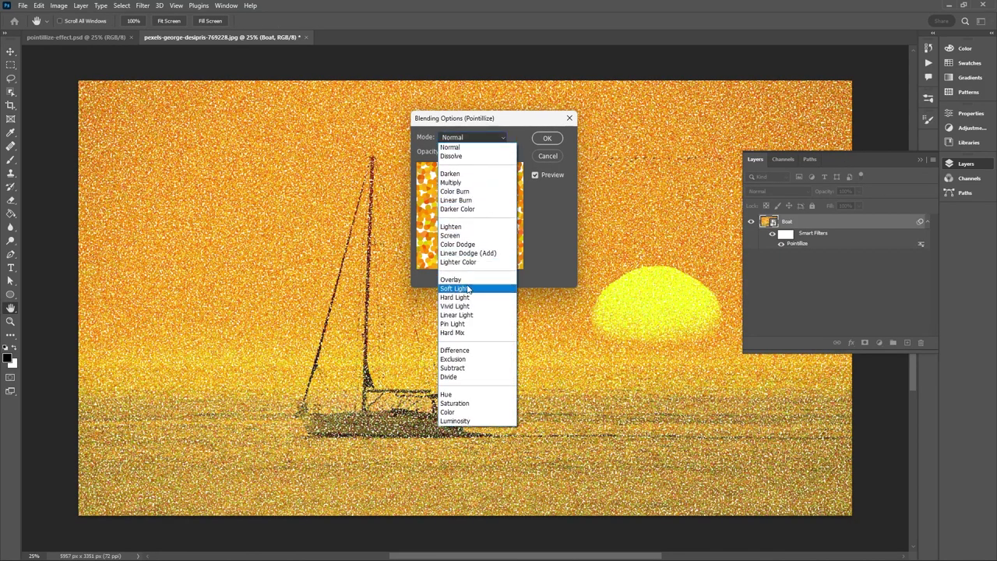
click(463, 174)
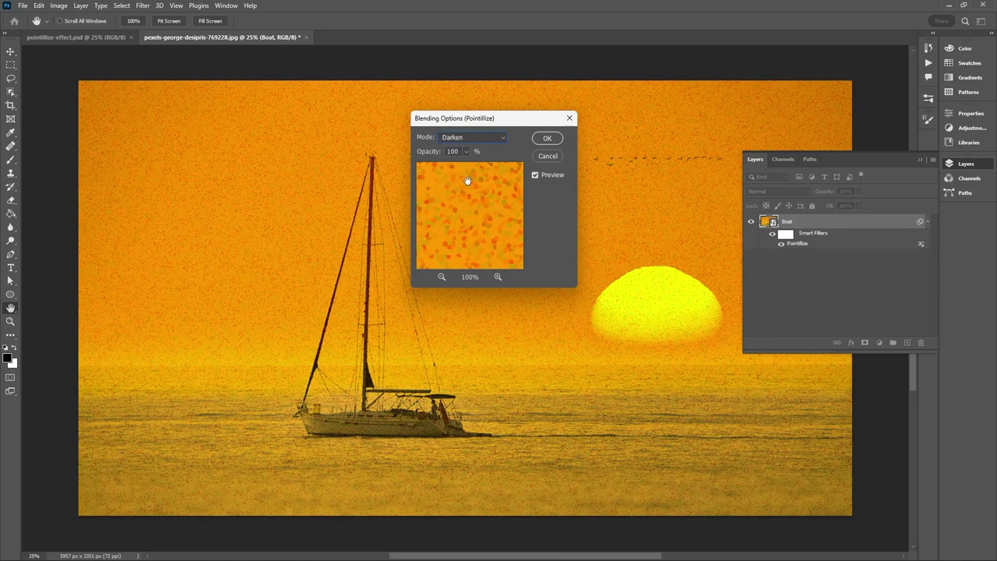
click(548, 138)
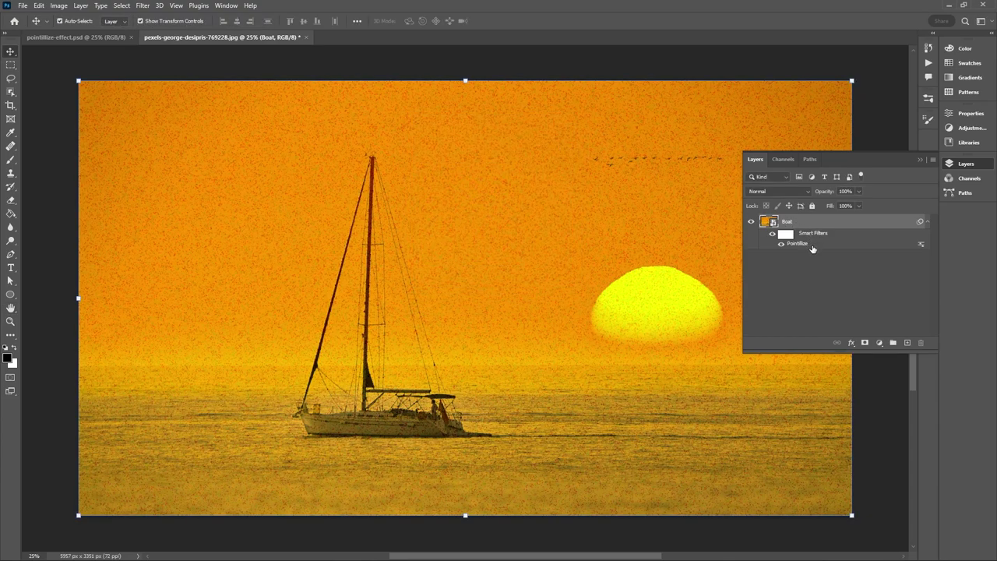
- Make white the foreground colour and apply a second Pointillize with cell size 9
click(14, 349)
click(137, 7)
mouse_move(175, 183)
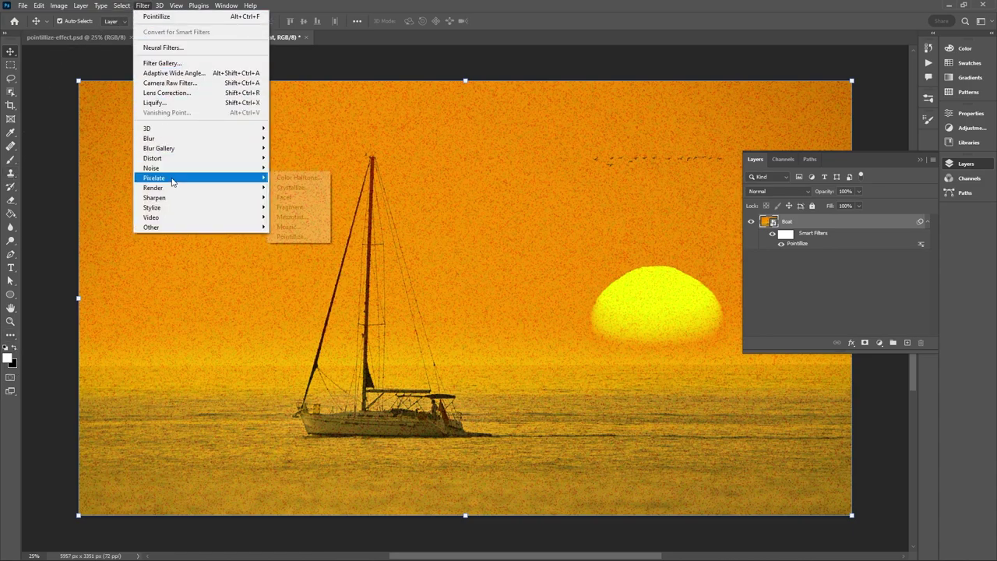
click(305, 236)
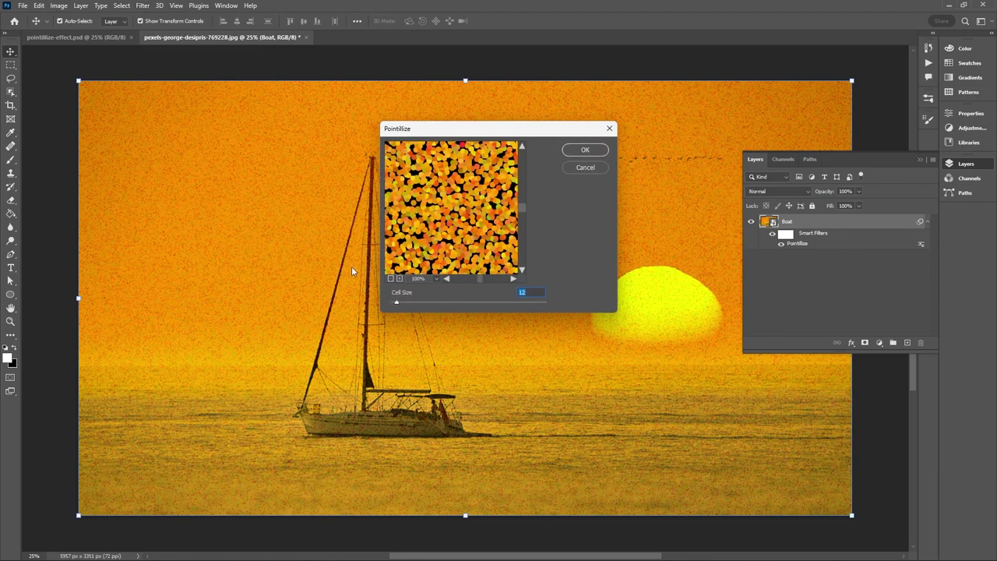
text(9)
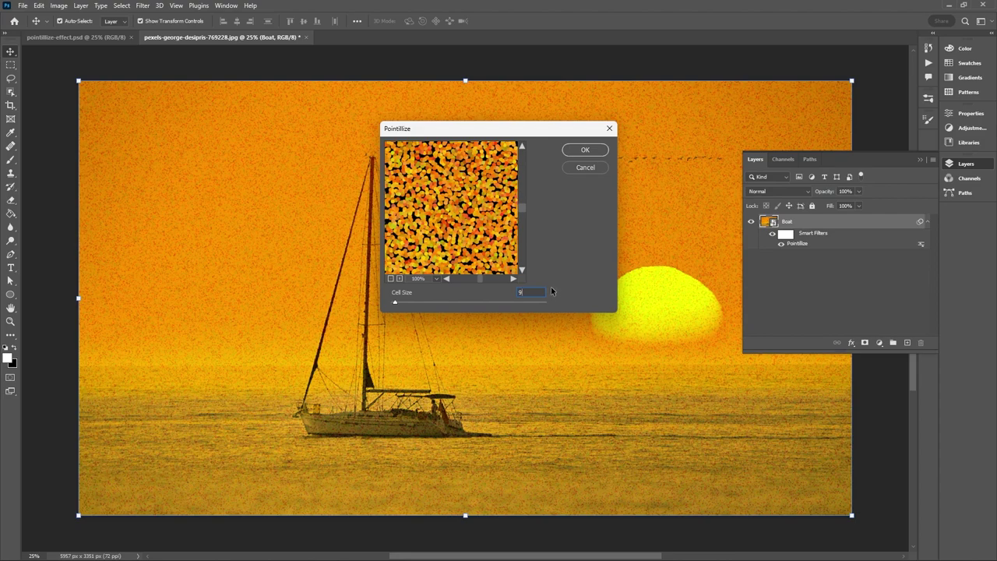
click(588, 152)
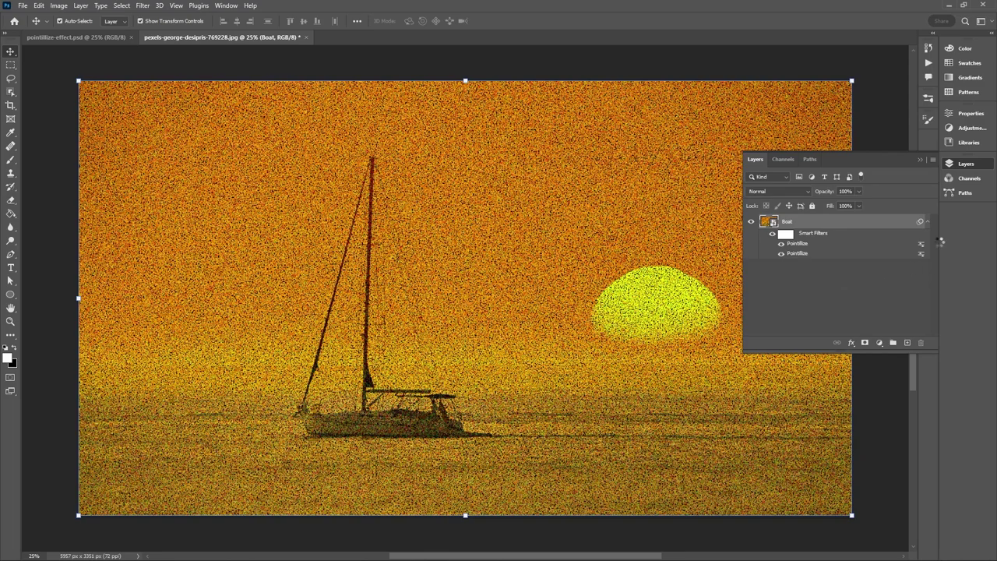
- Blend the second Pointillize filter in Lighten mode
double_click(921, 244)
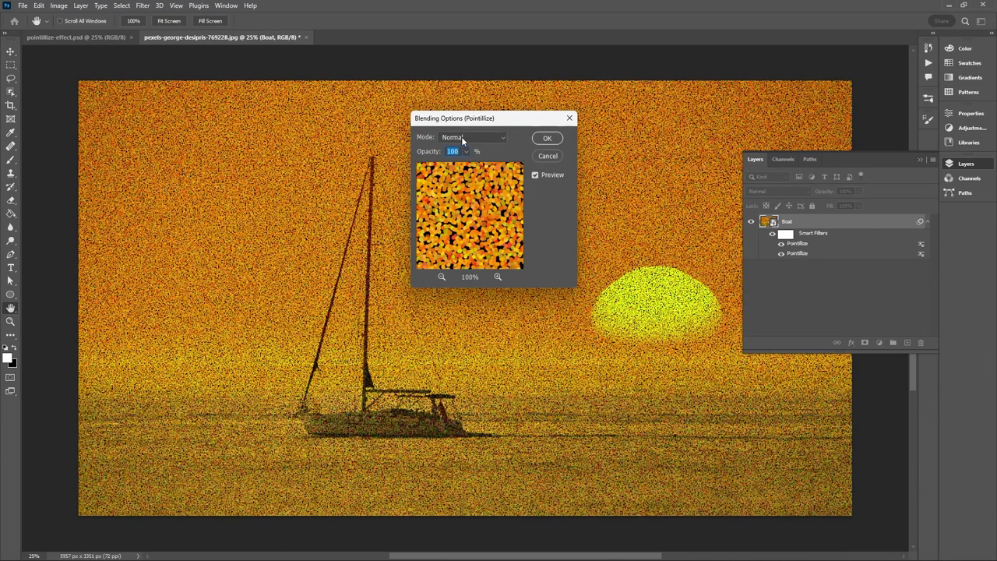
click(462, 137)
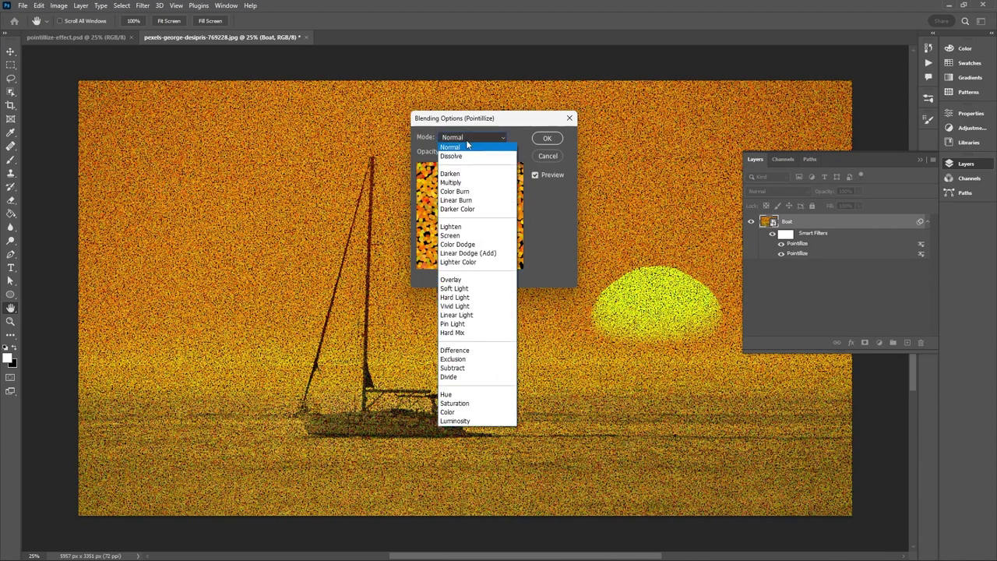
click(492, 228)
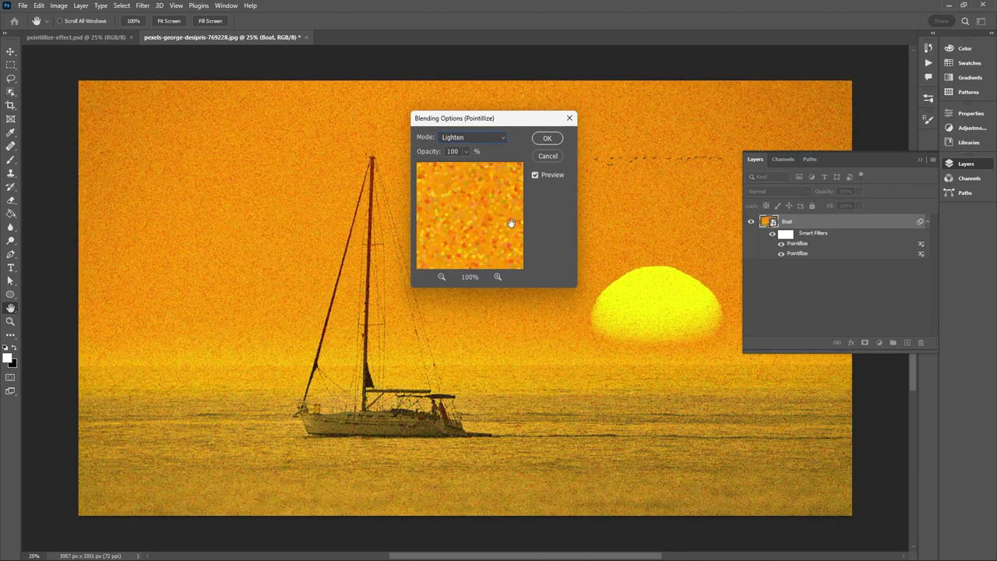
click(555, 143)
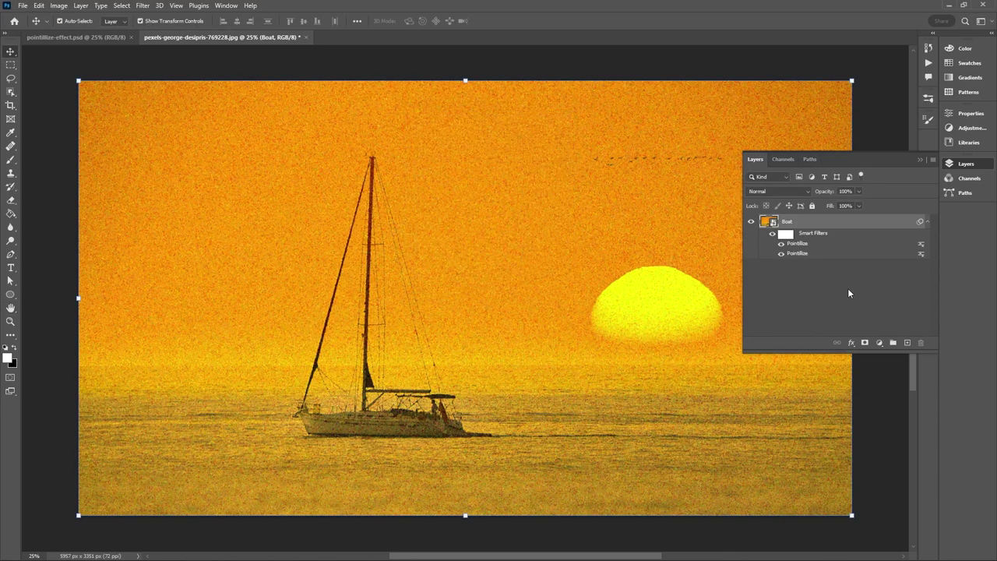
- Set the background colour to mid grey with brightness 50
click(14, 368)
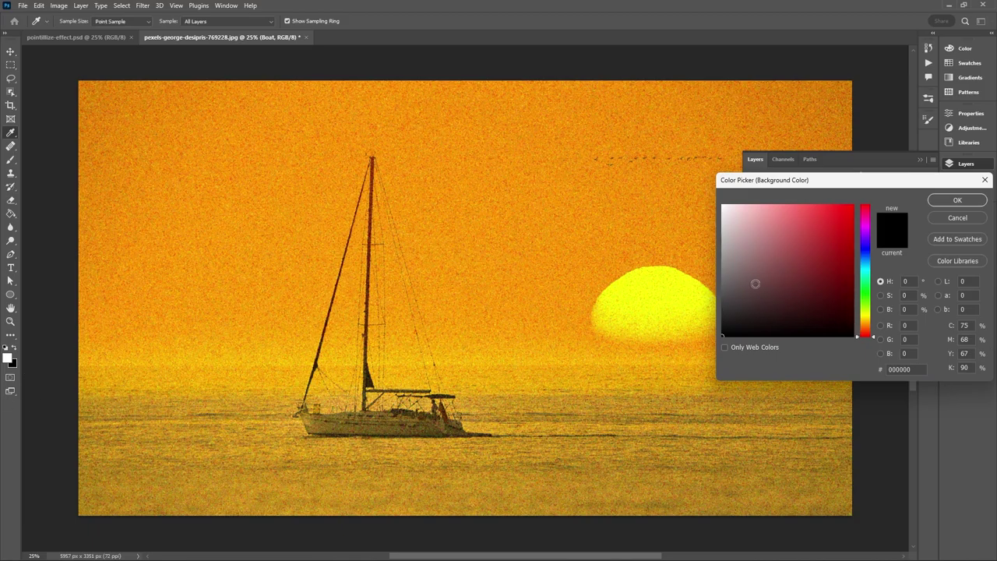
click(908, 309)
text(50)
click(951, 200)
key(v)
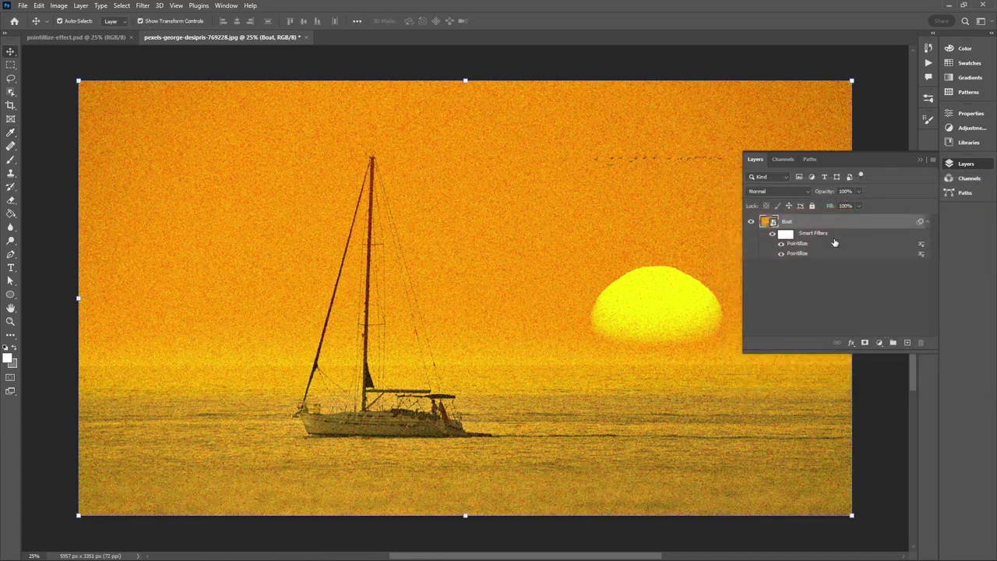
- Apply a third Pointillize filter with cell size 6
click(140, 6)
mouse_move(192, 181)
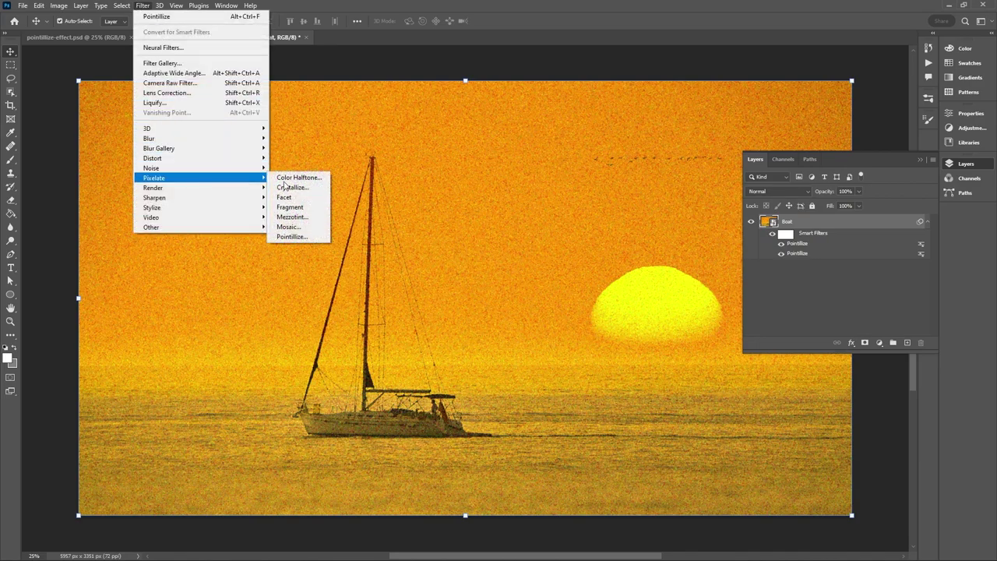
click(296, 236)
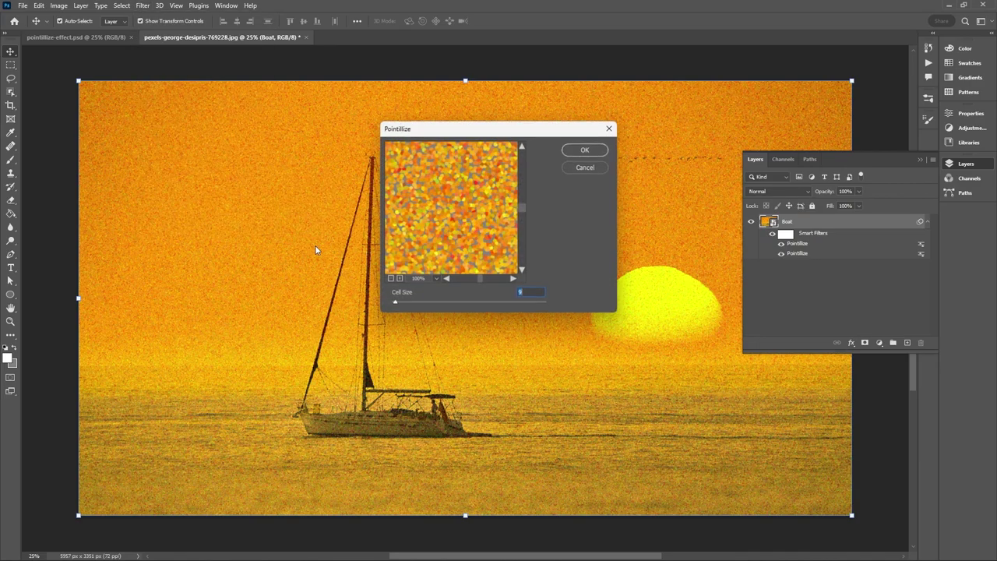
text(6)
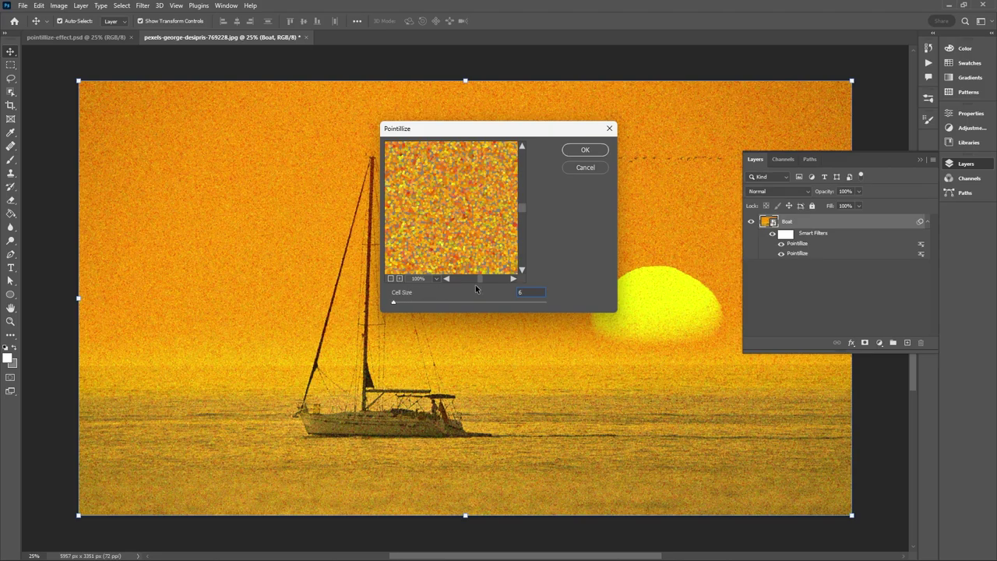
click(584, 152)
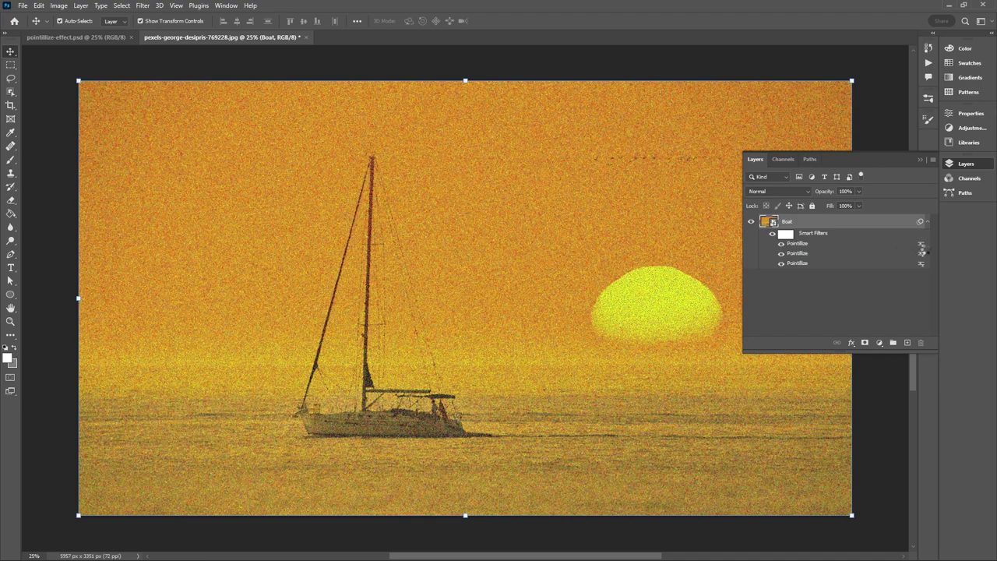
- Blend the newest Pointillize filter in Overlay mode after trying Pin Light
double_click(922, 253)
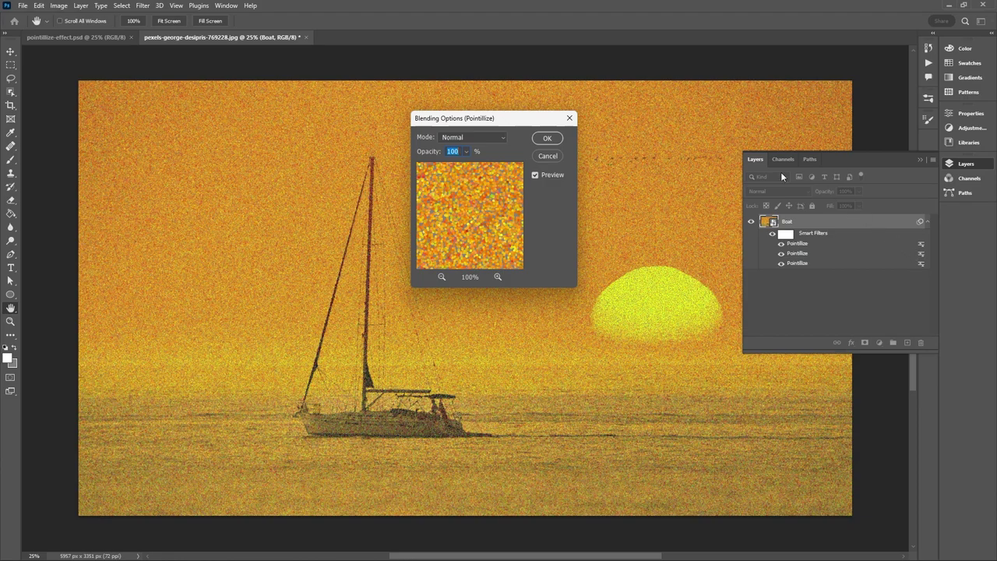
click(473, 137)
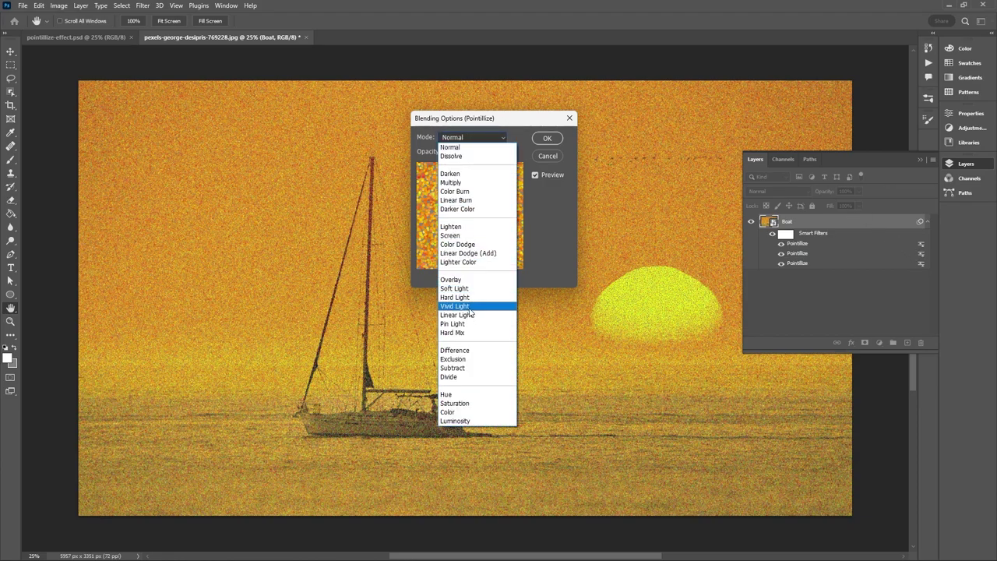
click(467, 324)
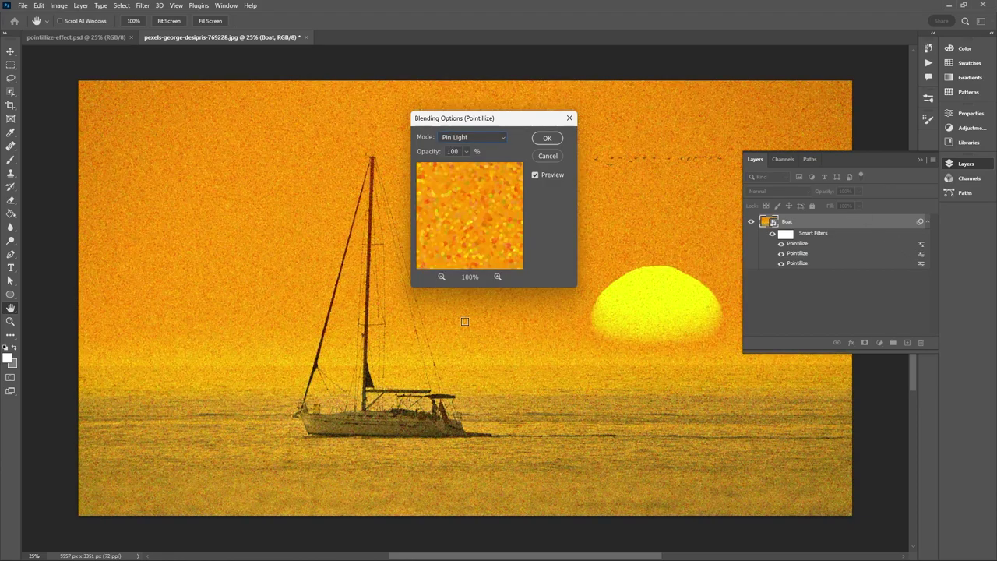
click(476, 139)
click(469, 281)
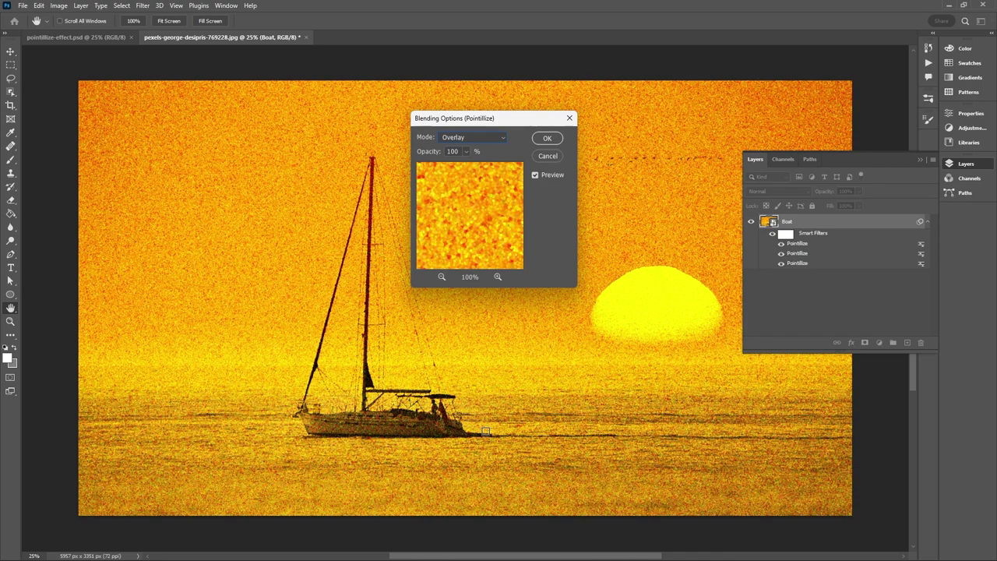
click(546, 141)
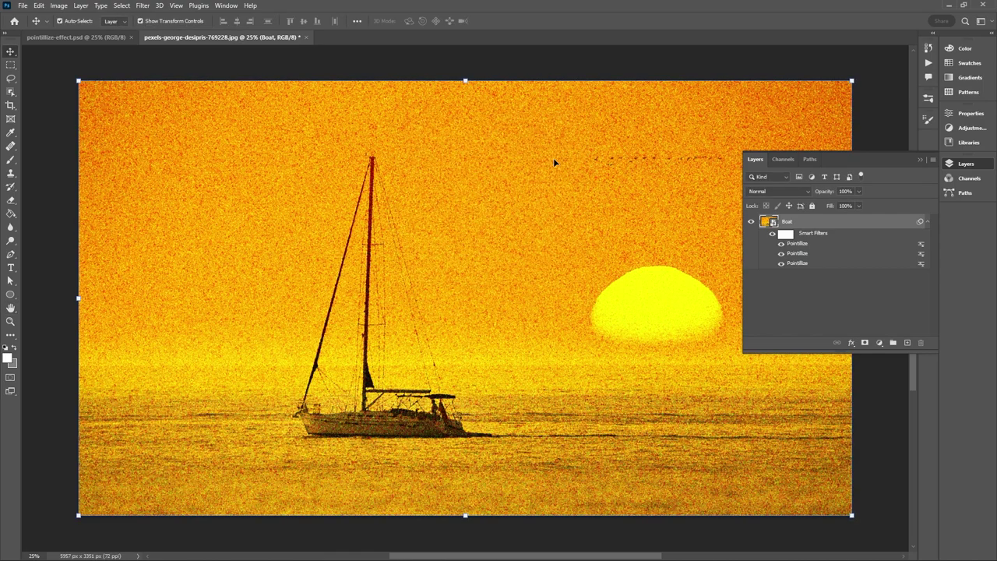
- Add a Vibrance adjustment layer above Boat with Vibrance lowered to -50
click(881, 343)
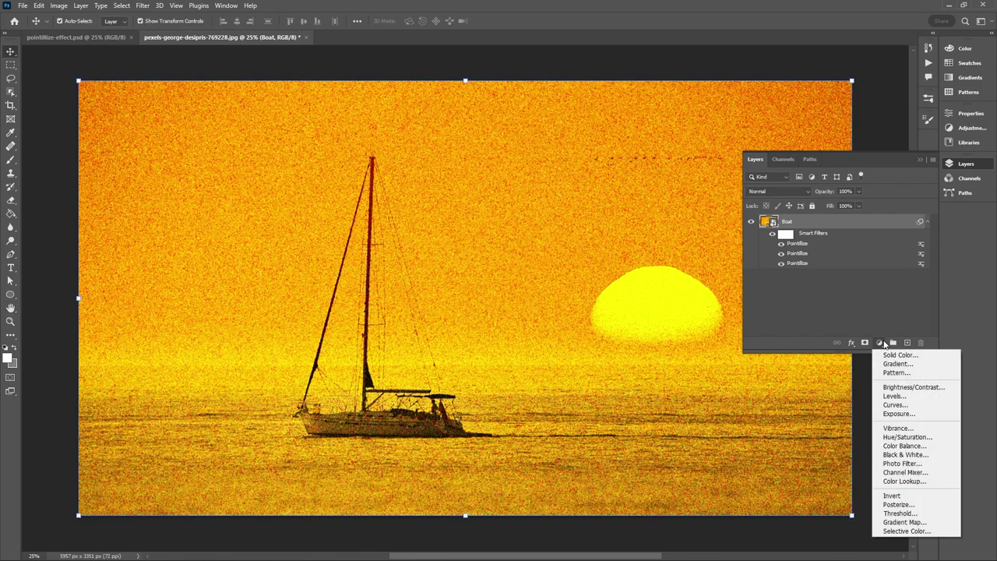
click(928, 428)
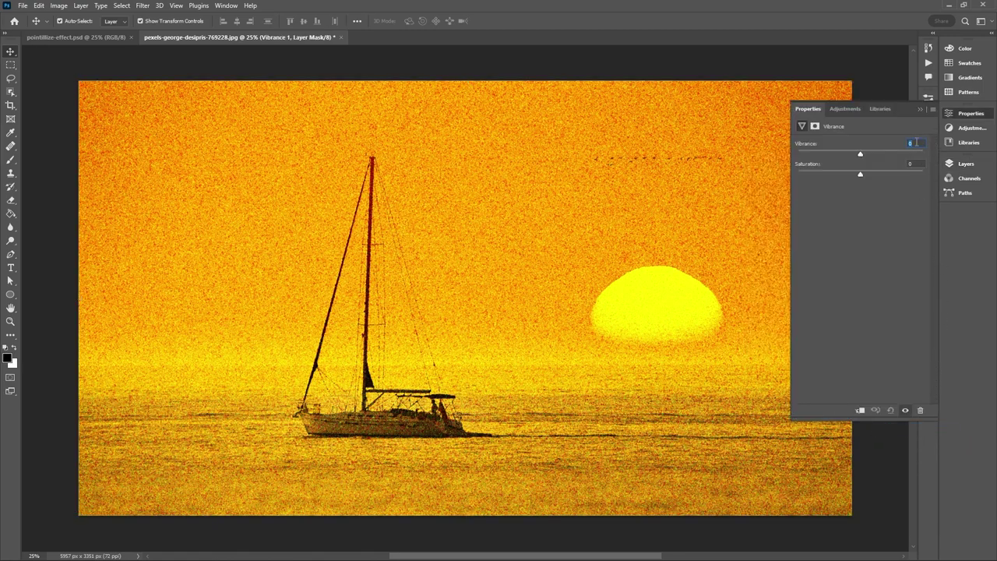
key(shift+Down)
key(shift+Down)
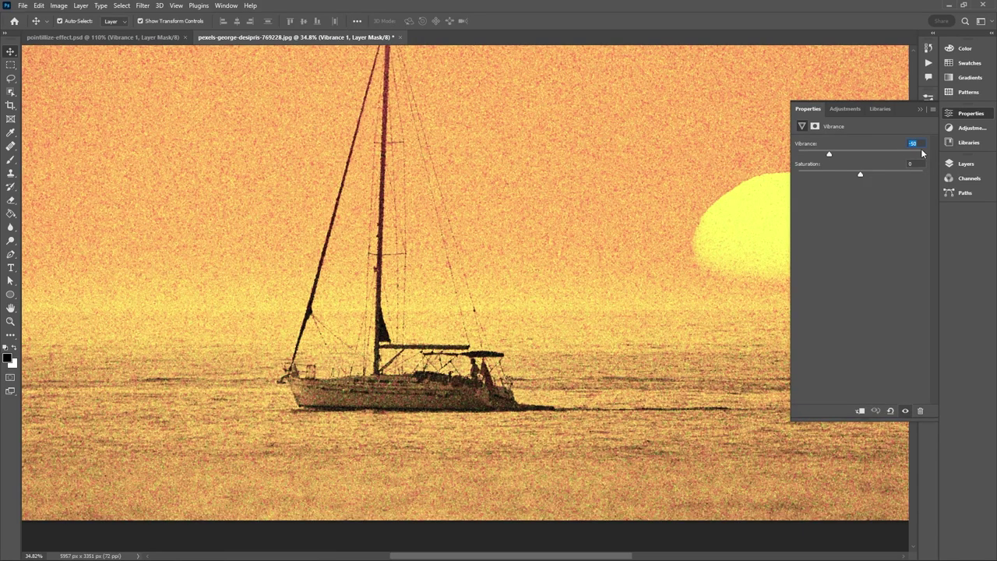
- Collapse the Vibrance properties and select the Boat layer
click(920, 108)
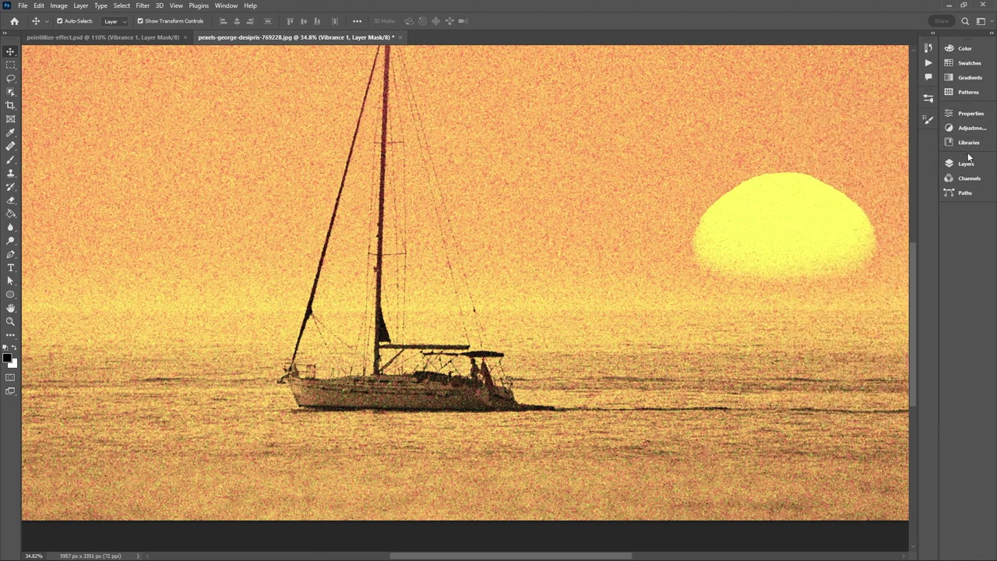
click(968, 165)
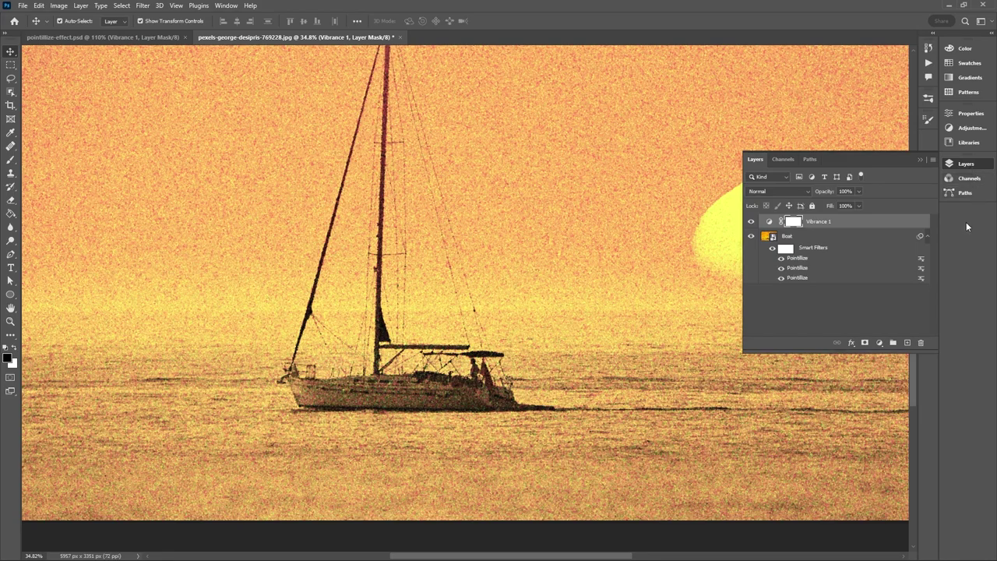
click(822, 237)
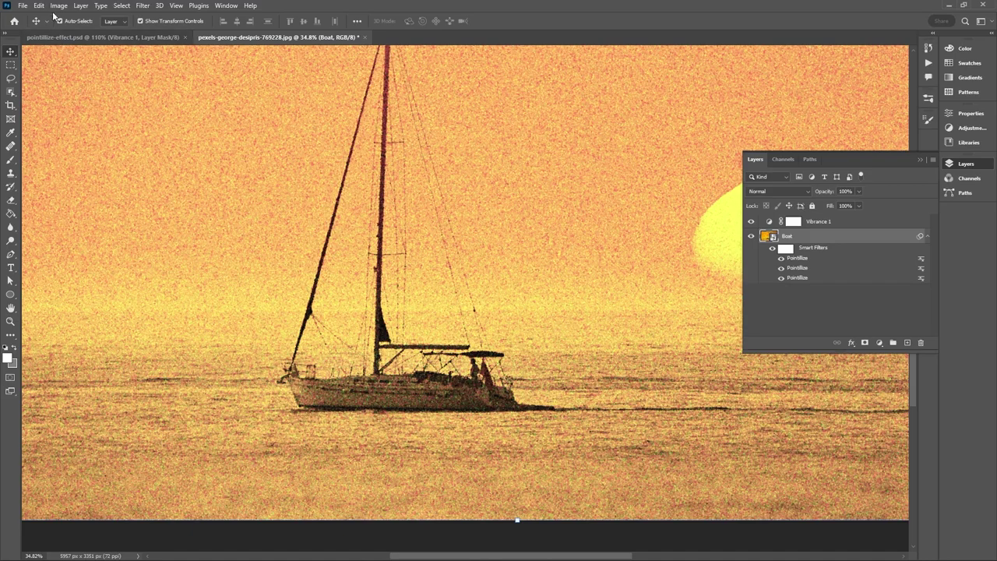
- Add Shadows/Highlights to Boat with shadows and highlights amounts both at 15%
click(56, 5)
mouse_move(68, 34)
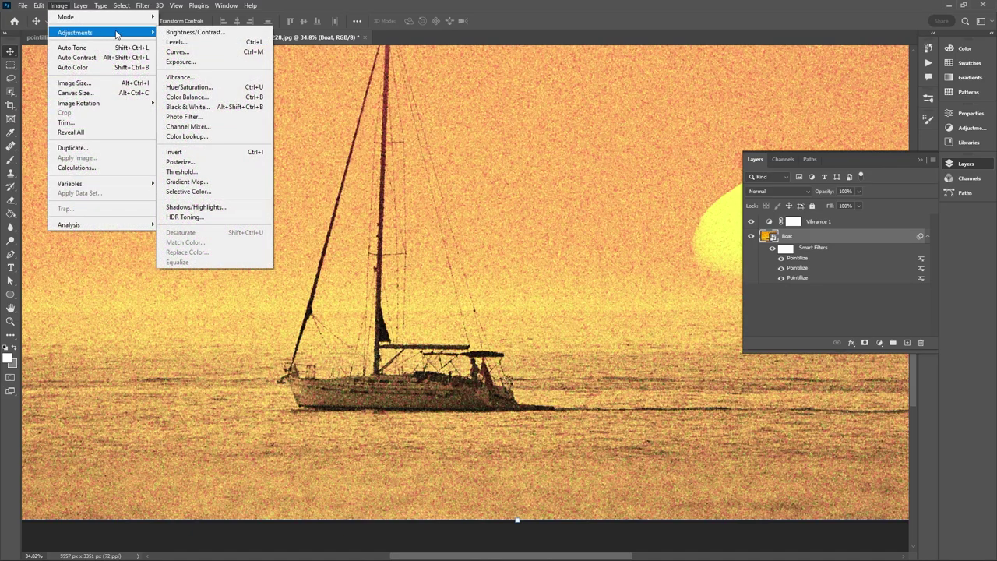
click(238, 215)
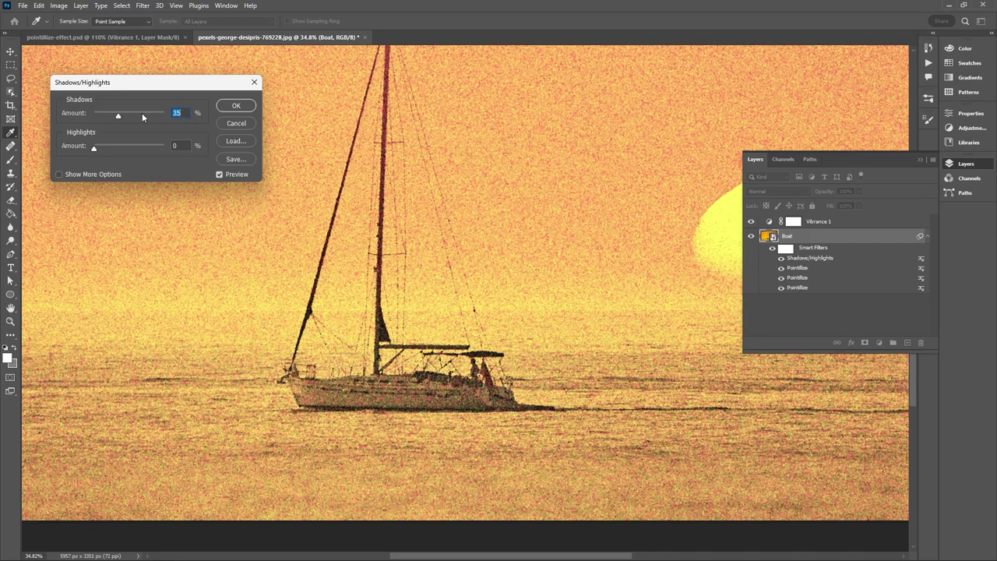
drag(118, 117, 105, 119)
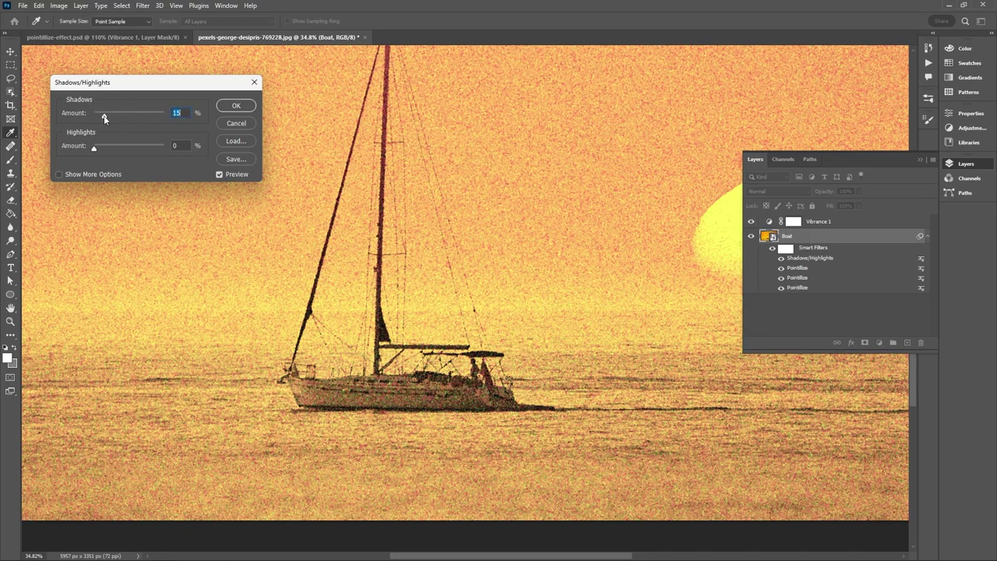
click(219, 173)
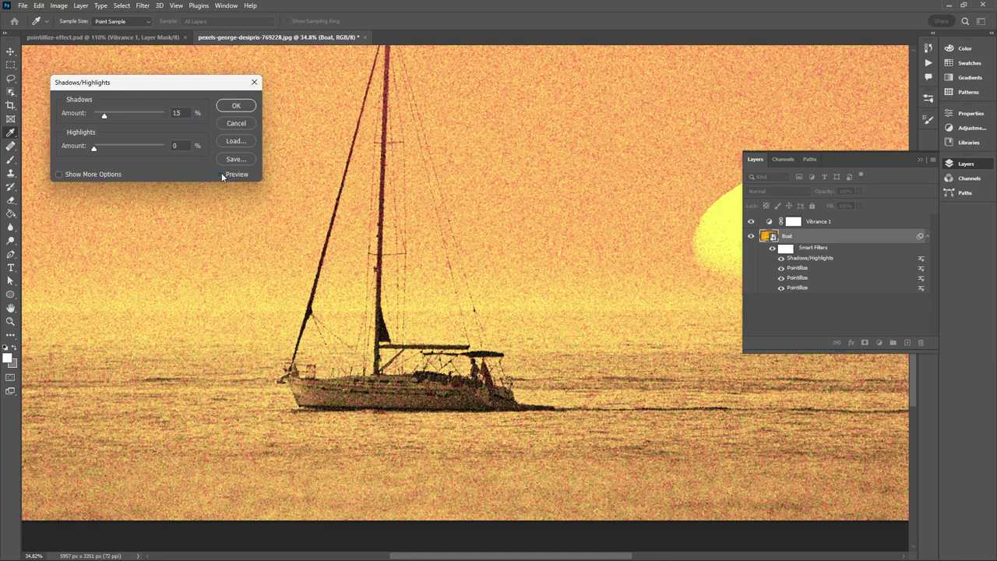
click(176, 145)
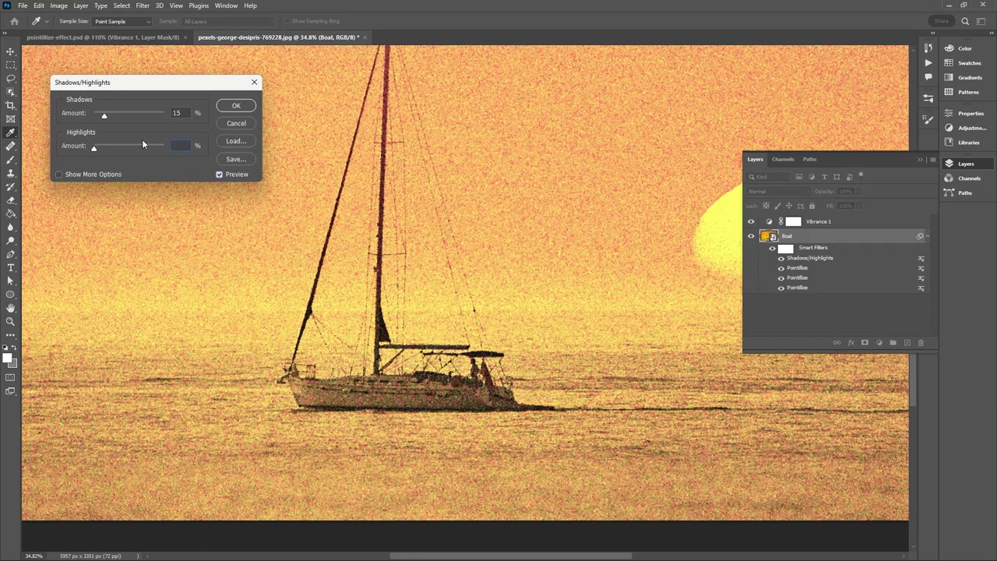
text(15)
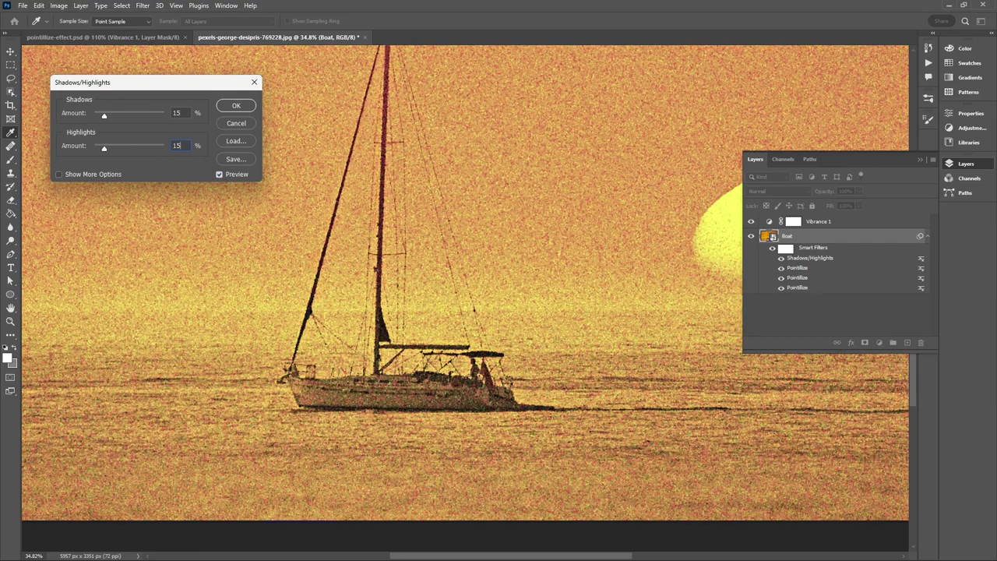
click(219, 174)
click(219, 175)
- Set the Shadows/Highlights radii to 100 px and apply the filter
click(85, 175)
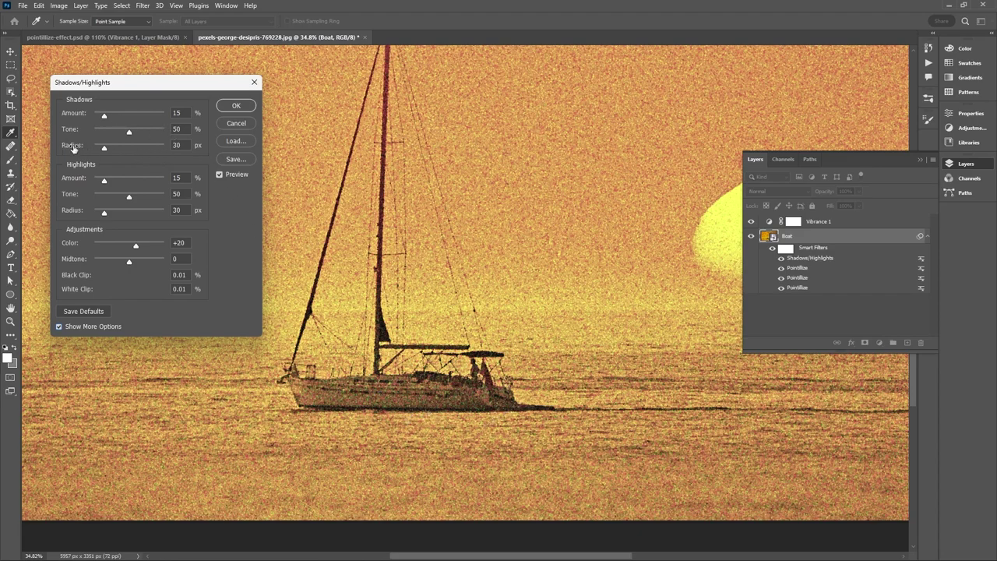
click(179, 146)
text(100100)
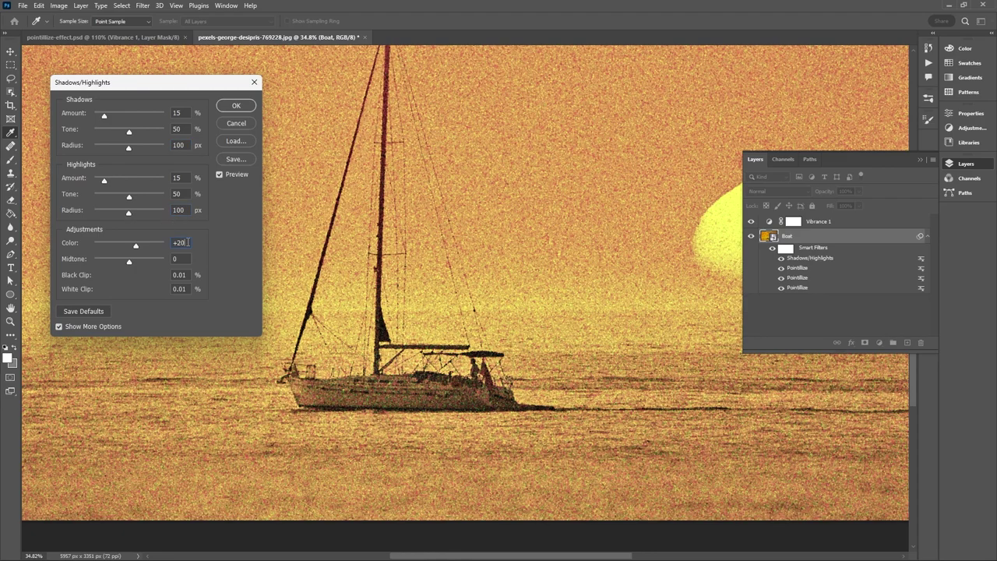
text(+20)
text(0)
click(237, 106)
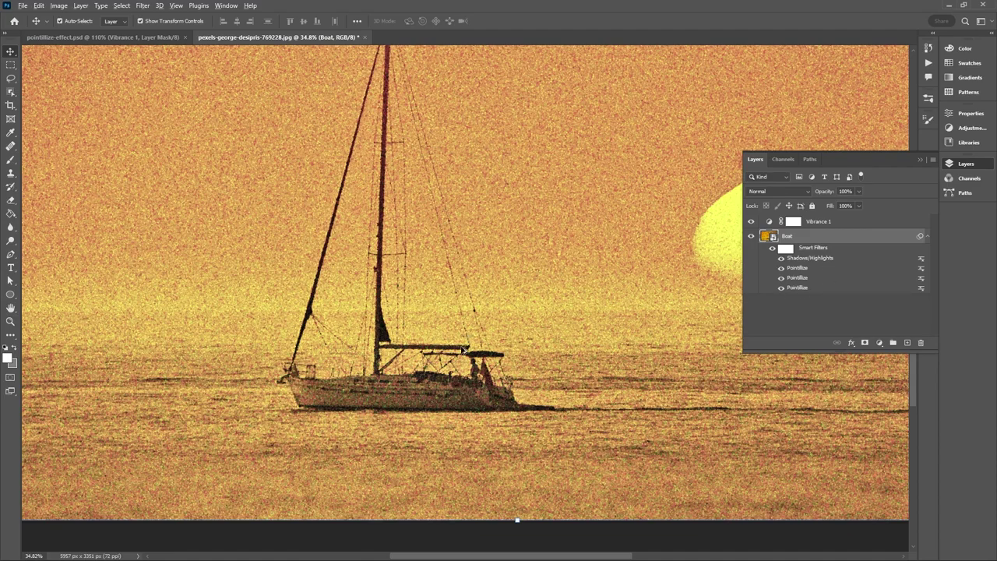
- Zoom to about 157% and pan to the boat's boom and figures to inspect the dots
scroll(414, 382, up, 8)
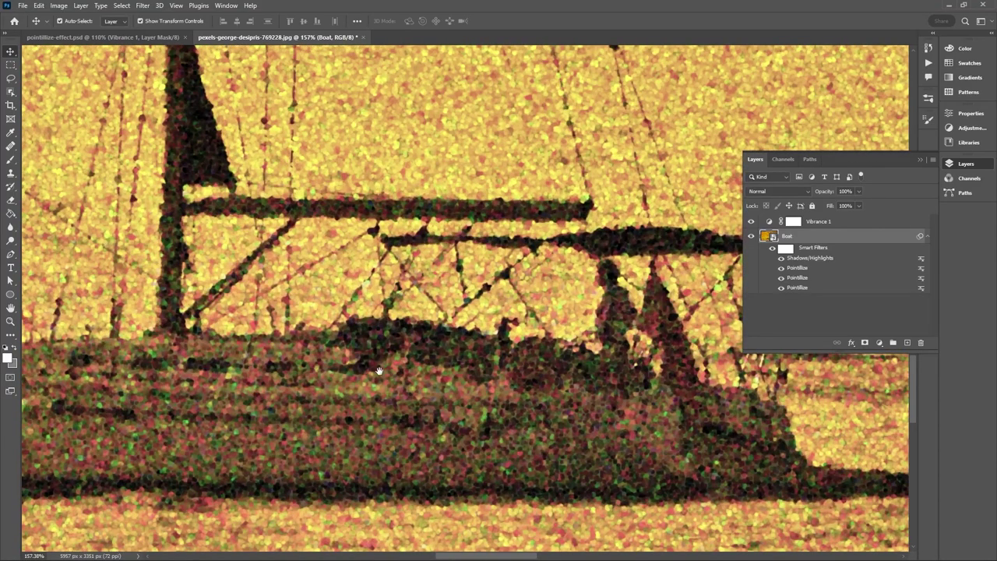
drag(379, 371, 166, 321)
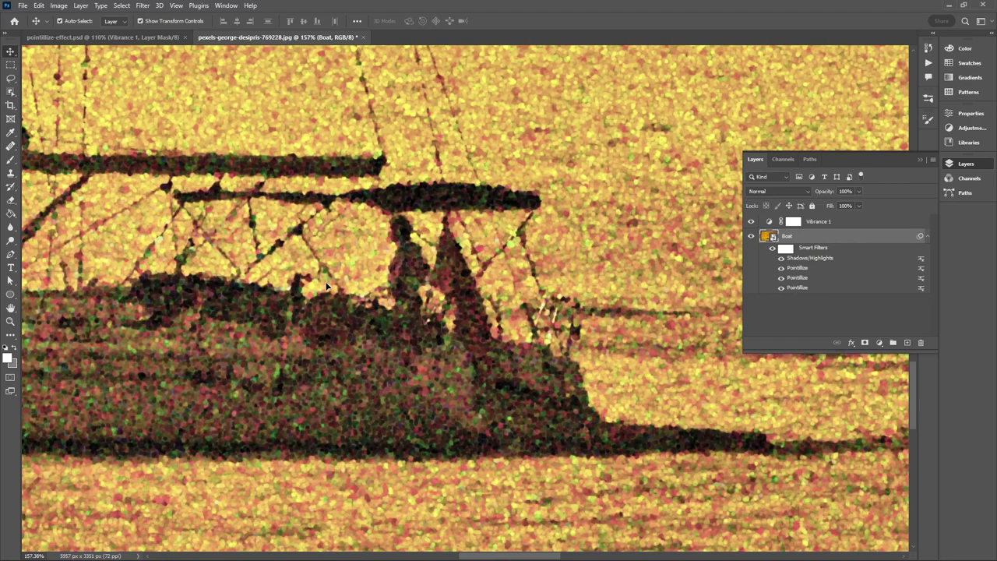
- Select the Vibrance 1 and Boat layers and merge them
click(843, 223)
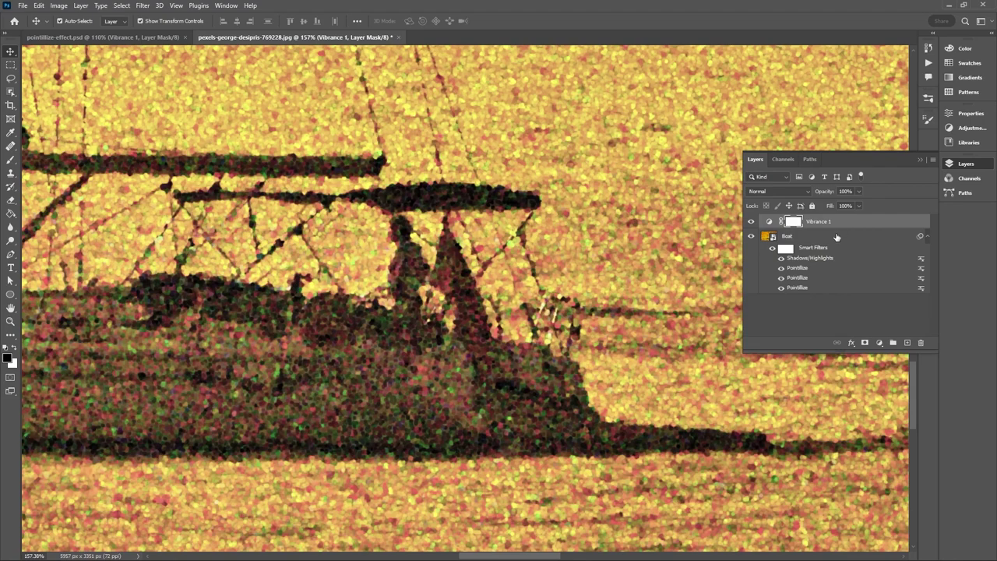
click(834, 237)
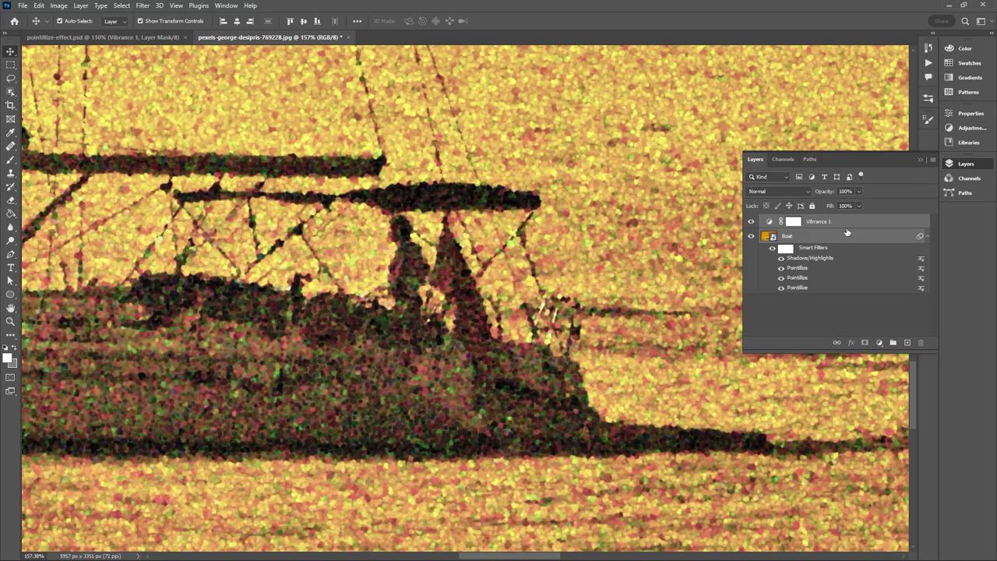
click(933, 160)
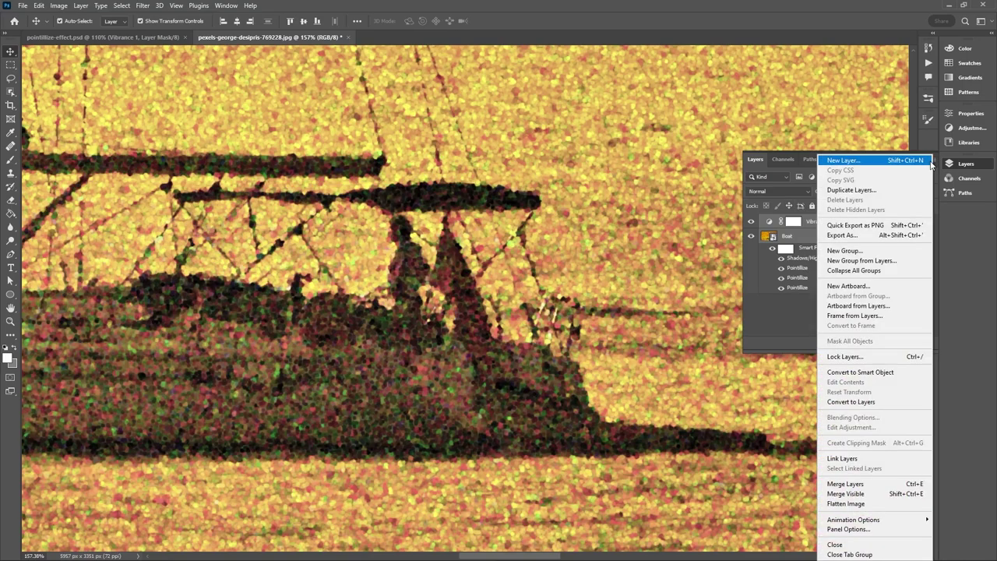
click(871, 487)
click(819, 247)
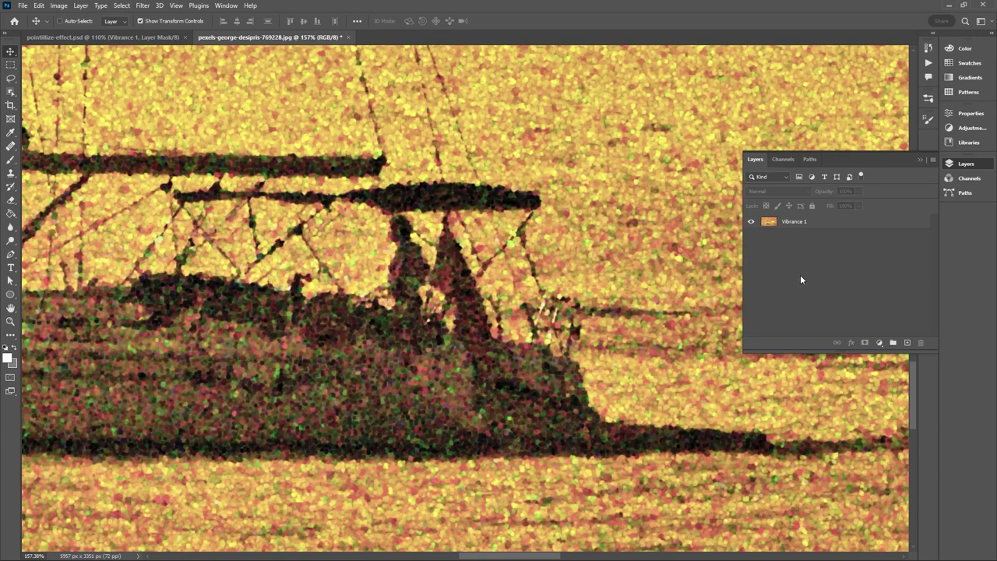
- Undo the merge, leaving the Vibrance 1 image layer on top above Vibrance and Boat
key(ctrl+z)
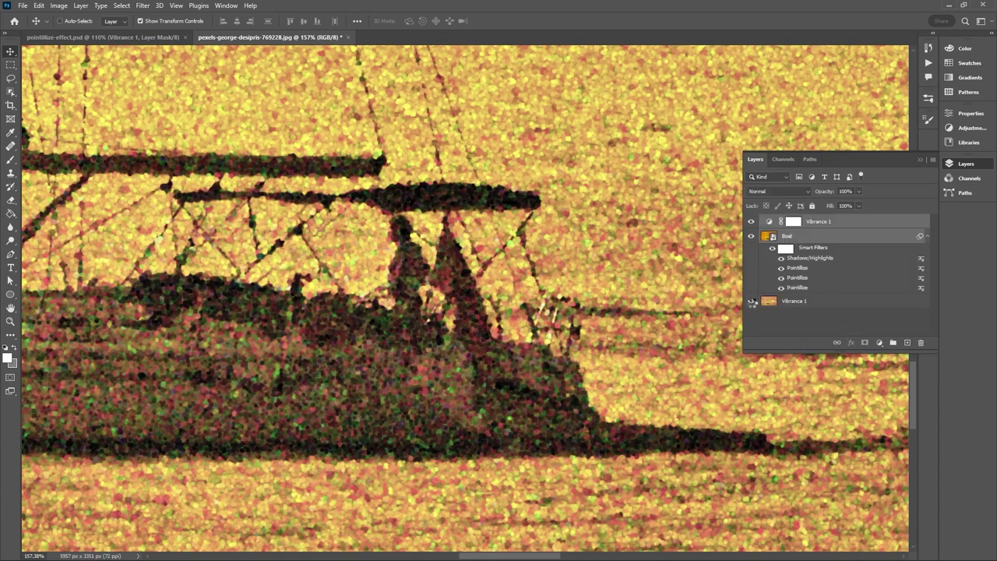
key(ctrl+z)
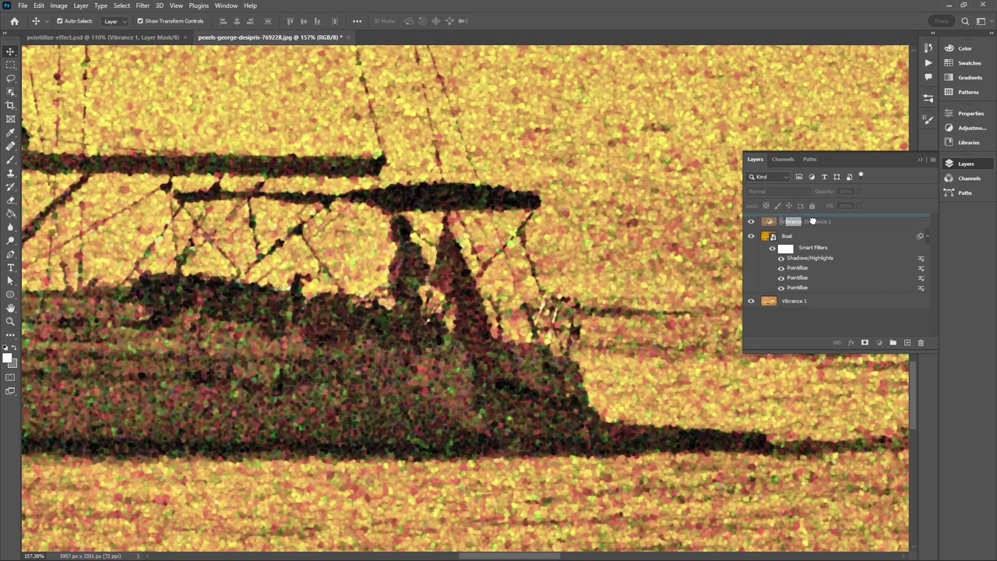
key(ctrl+z)
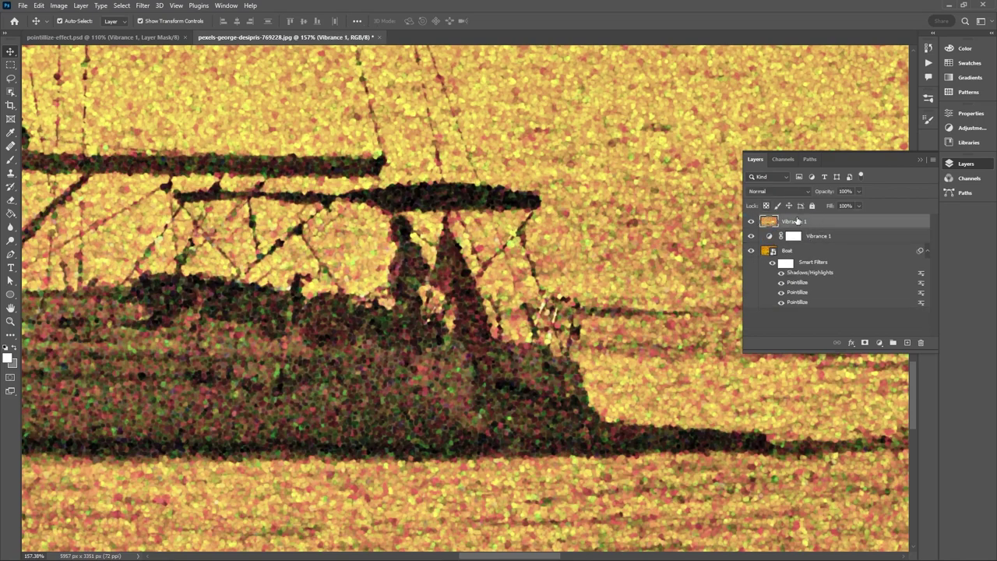
- Emboss the top Vibrance 1 layer at angle -135, height 2 and amount 500
click(144, 6)
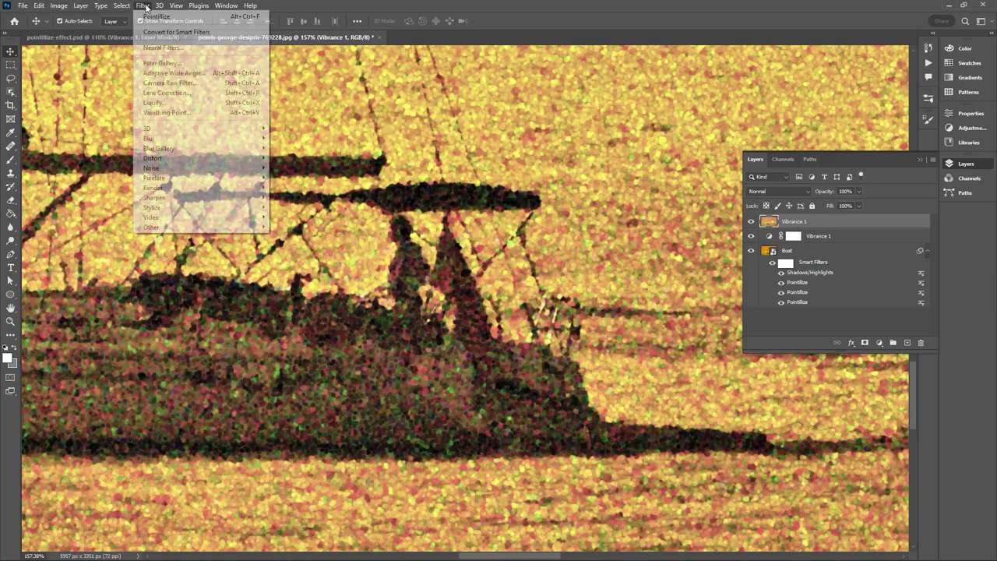
mouse_move(176, 208)
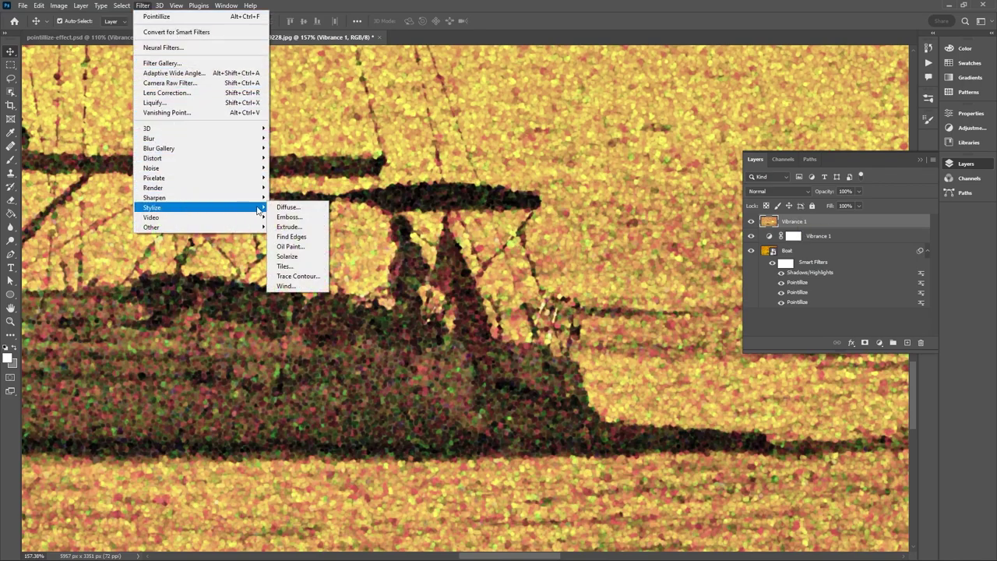
click(316, 219)
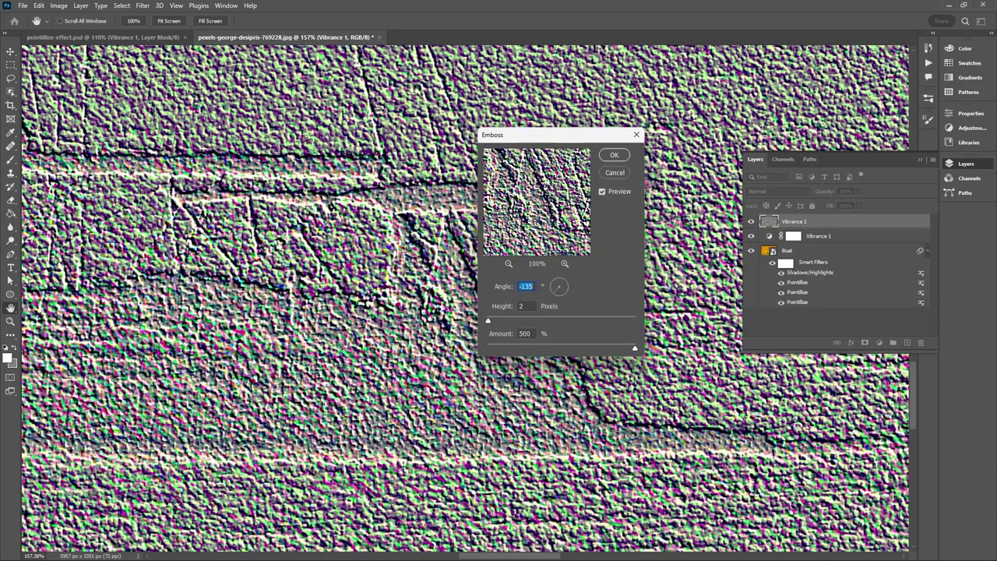
click(534, 289)
drag(634, 347, 757, 338)
click(615, 153)
scroll(615, 154, down, 5)
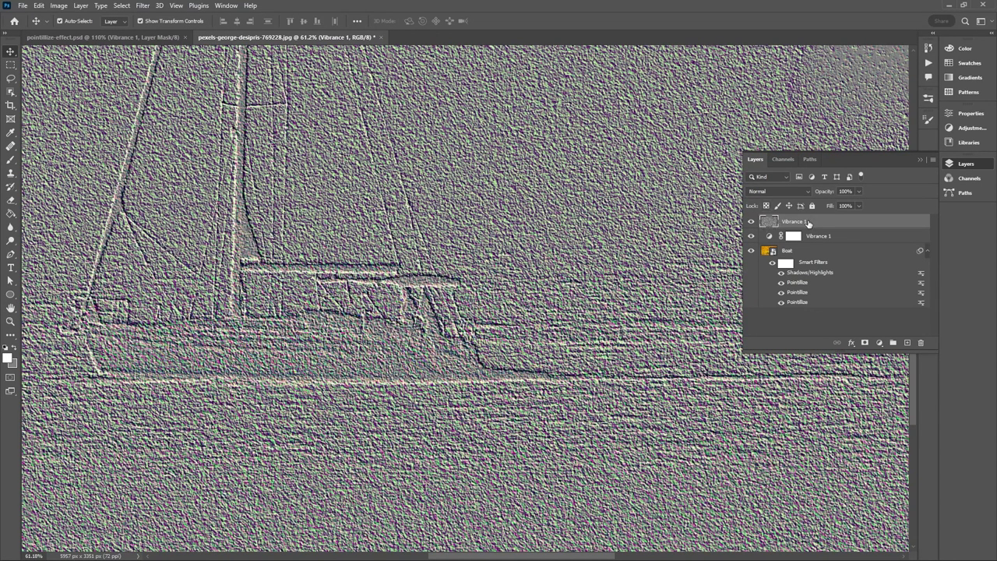
- Rename the embossed top layer to Emboss
double_click(796, 222)
text(Emboss)
key(Return)
- Set the Emboss layer's blend mode to Overlay
click(791, 194)
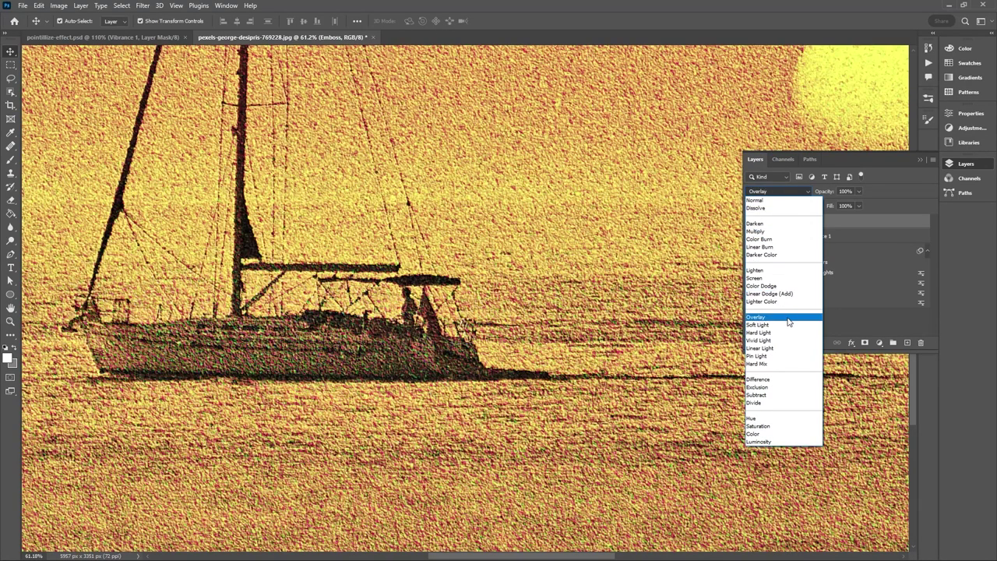
click(788, 319)
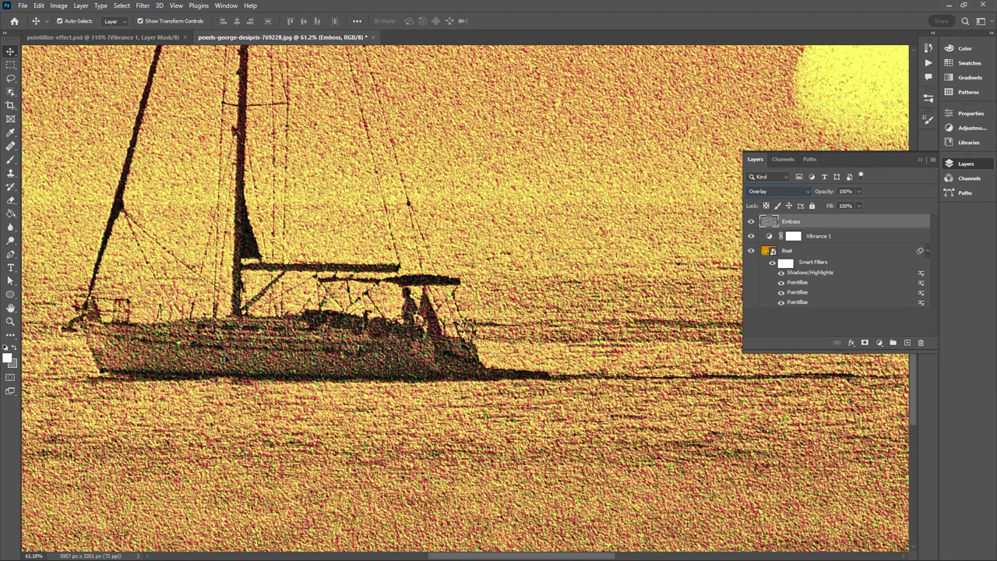
scroll(224, 359, up, 3)
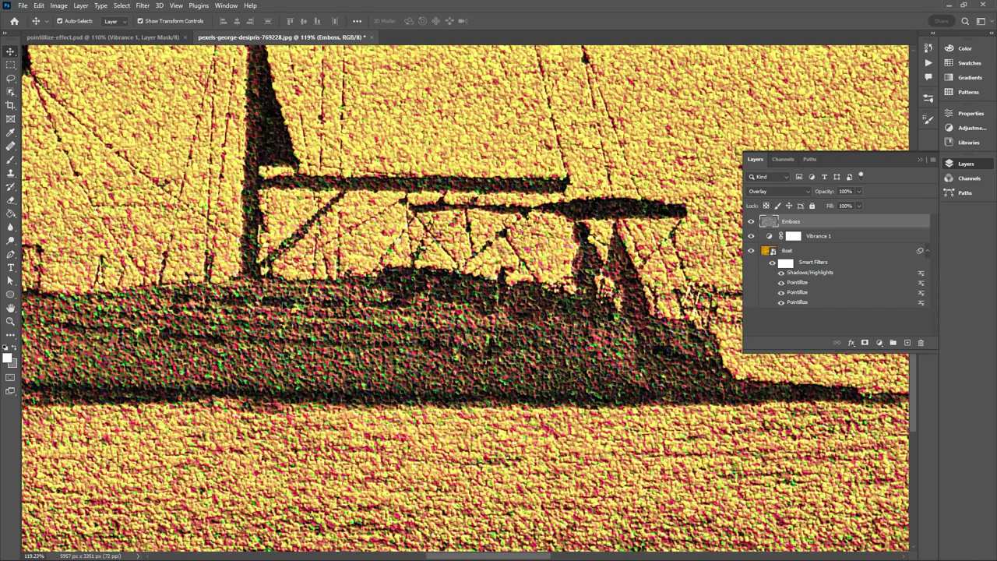
- Desaturate the Emboss layer to remove all its colour
click(58, 6)
mouse_move(73, 37)
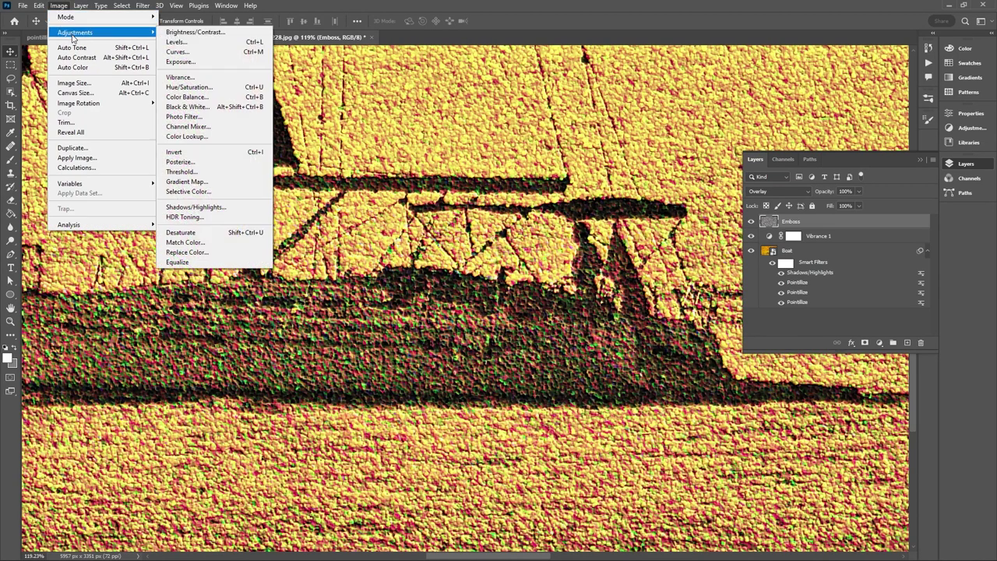
click(230, 232)
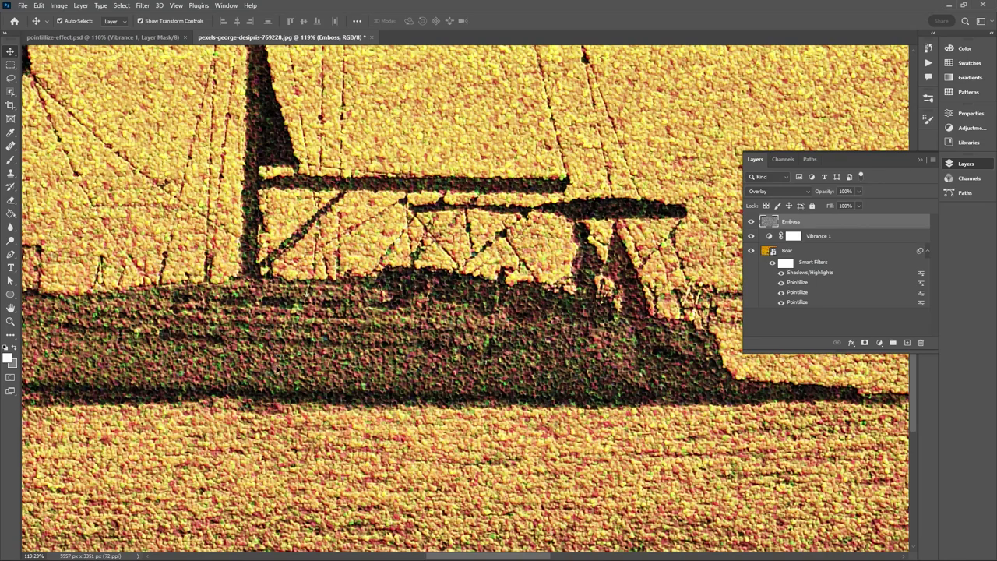
- Set the Emboss layer's blend mode to Pin Light with 50% opacity
click(770, 191)
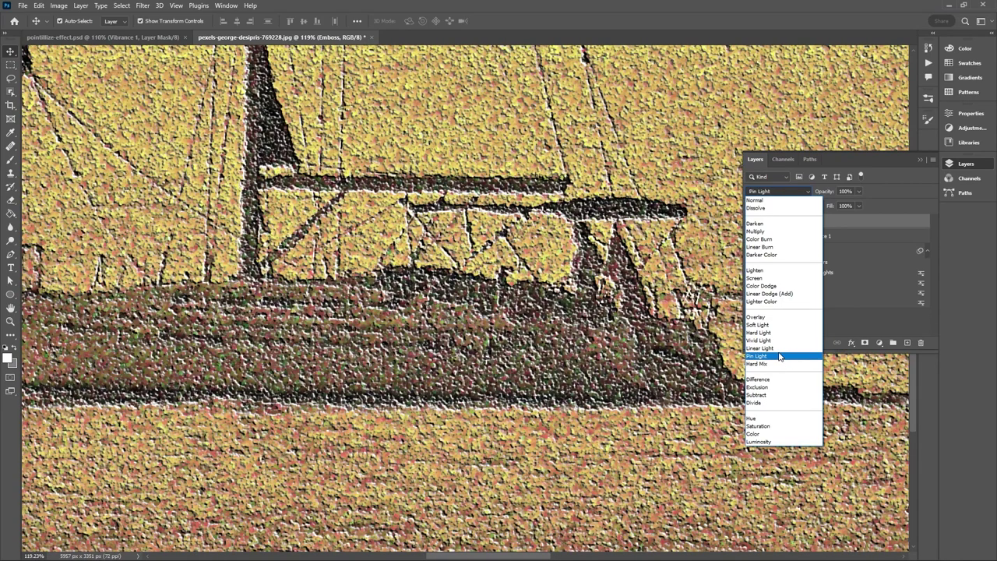
click(780, 356)
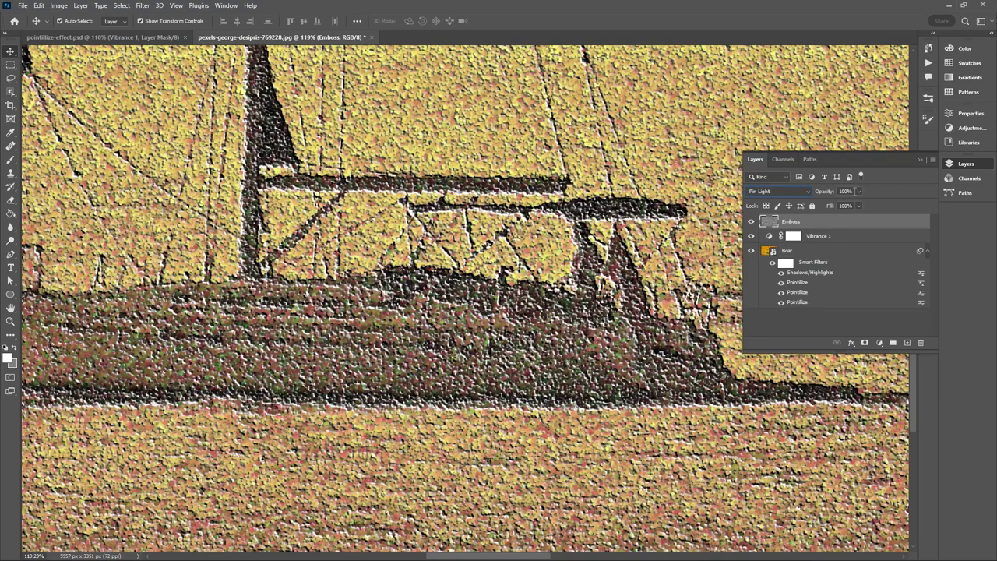
text(50)
key(Return)
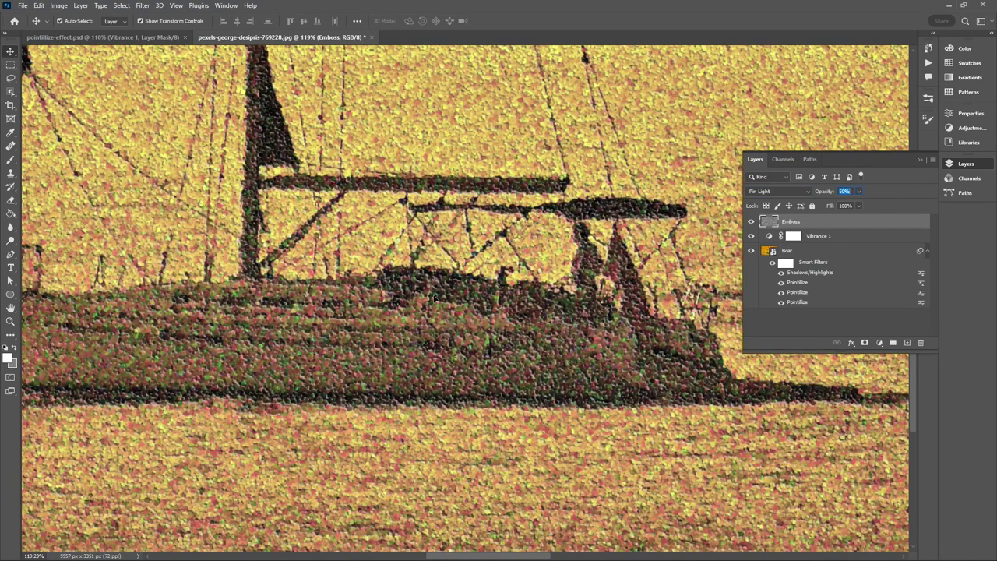
scroll(379, 253, down, 3)
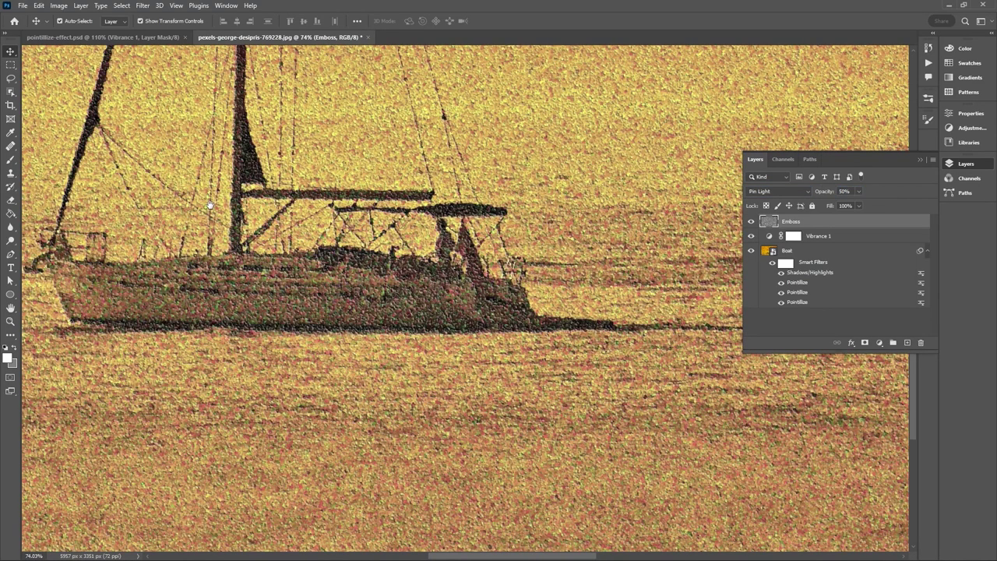
scroll(379, 254, down, 1)
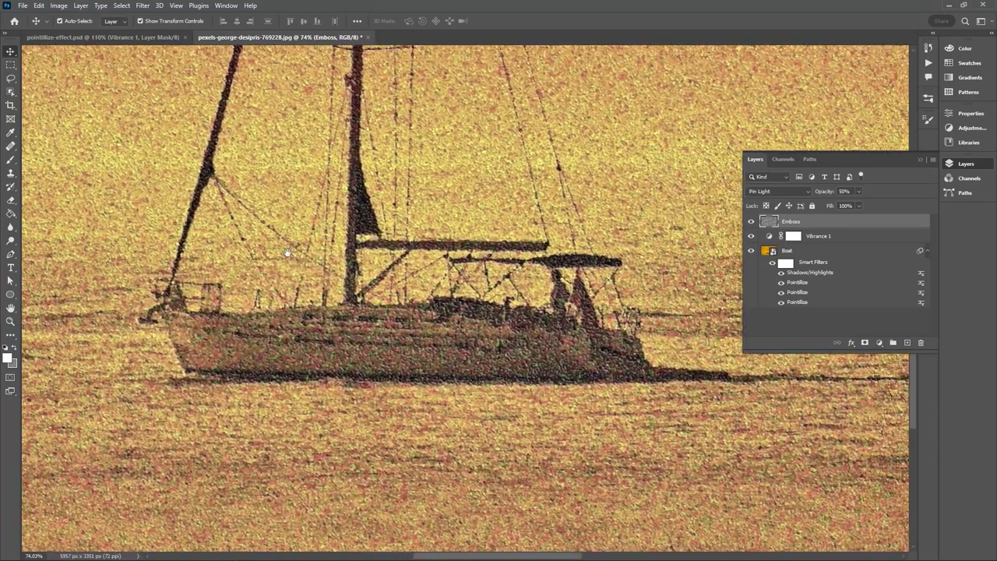
scroll(474, 257, up, 2)
scroll(474, 257, up, 4)
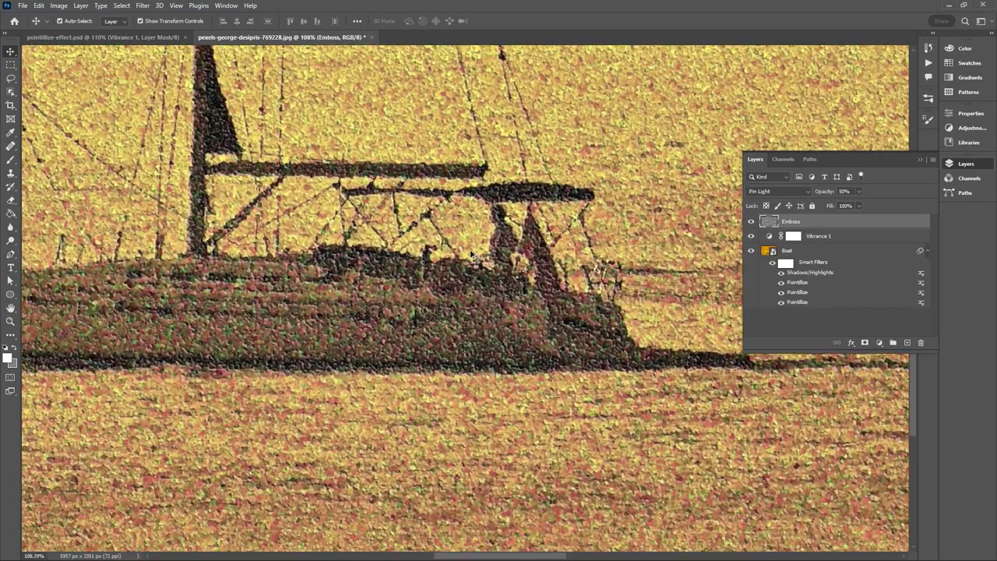
scroll(282, 386, down, 2)
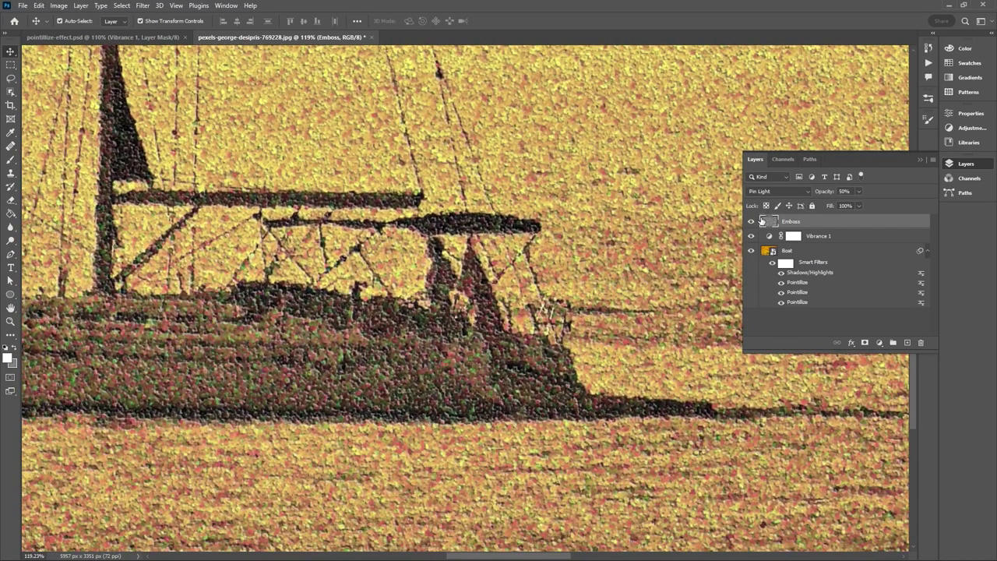
click(752, 222)
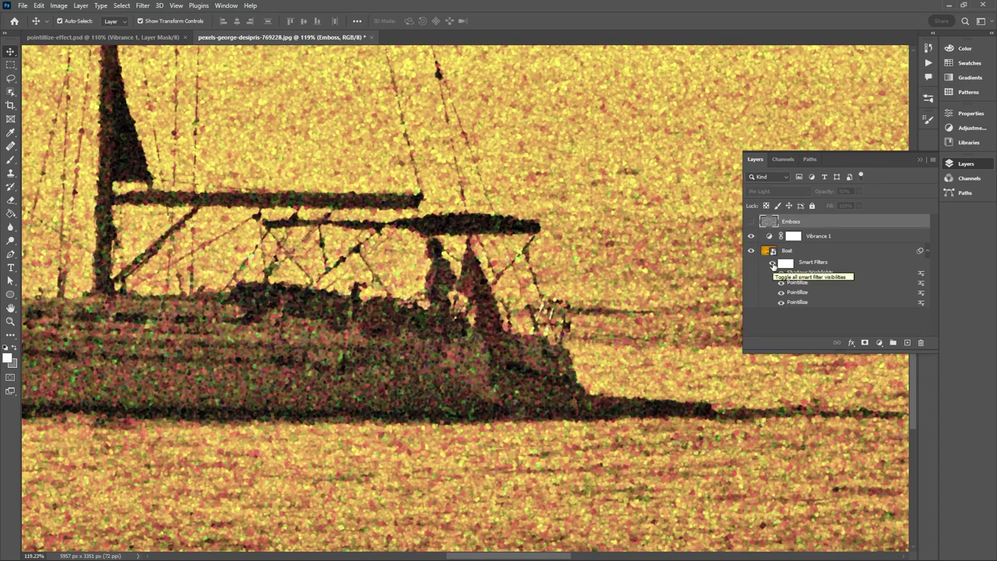
click(773, 268)
click(773, 268)
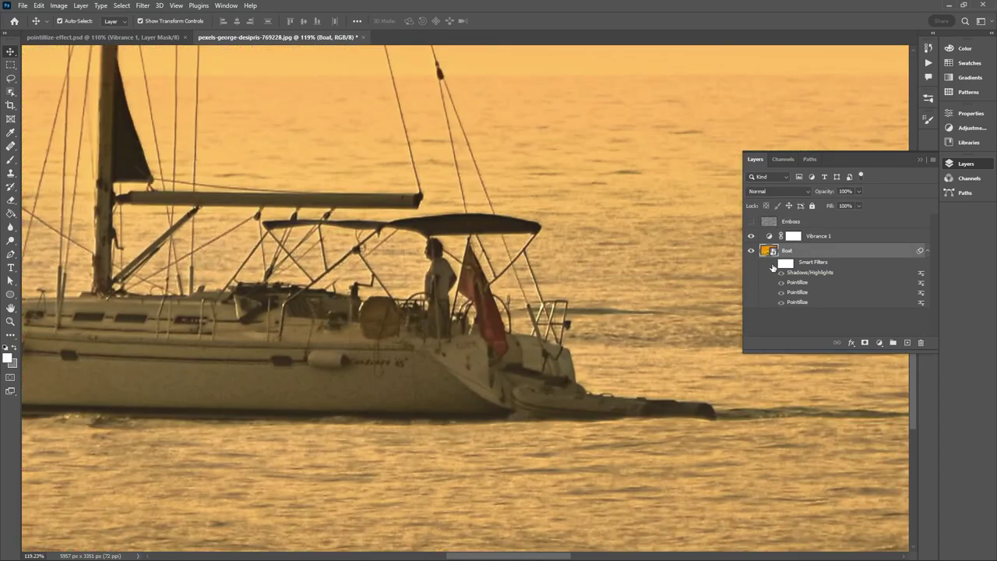
click(772, 267)
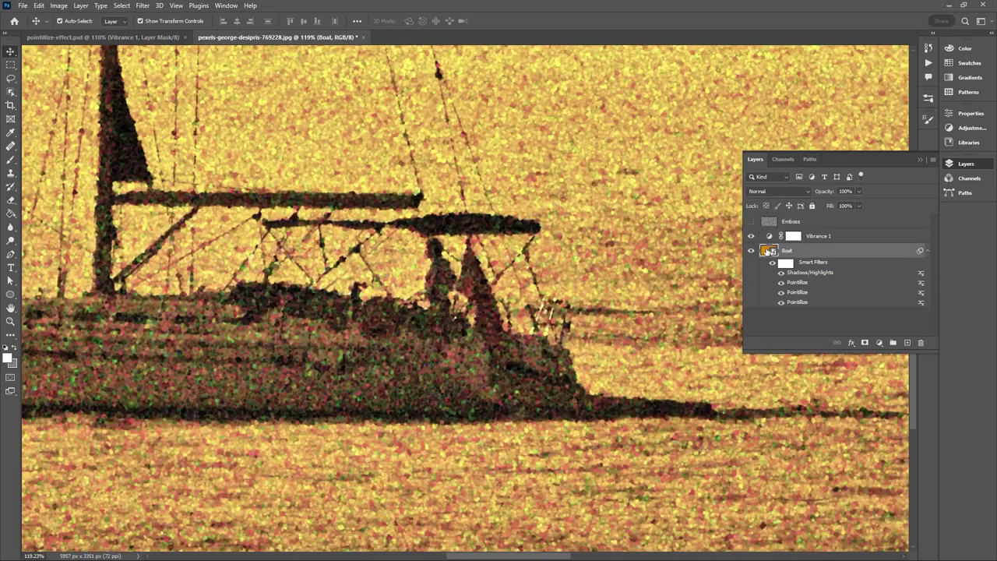
click(751, 222)
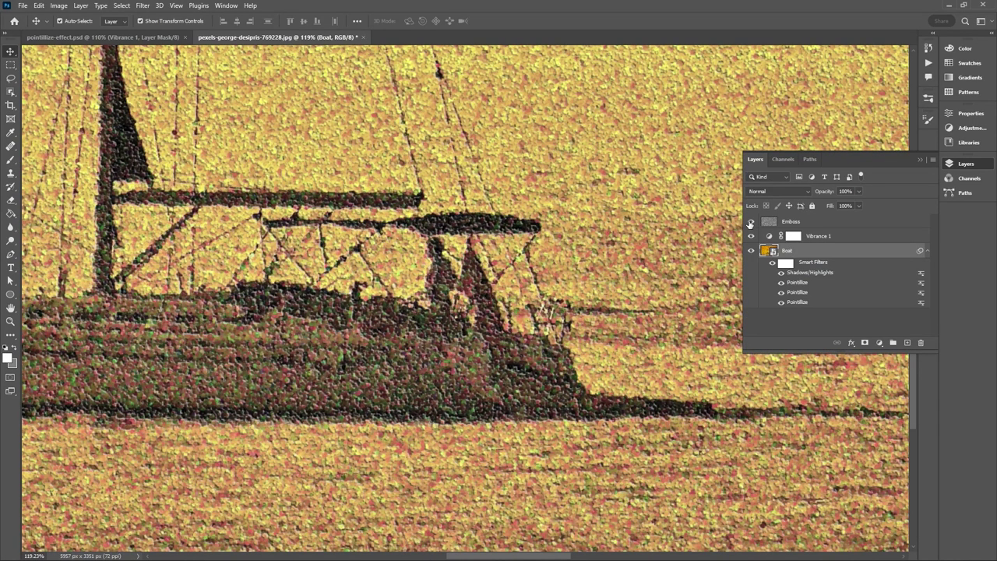
click(750, 222)
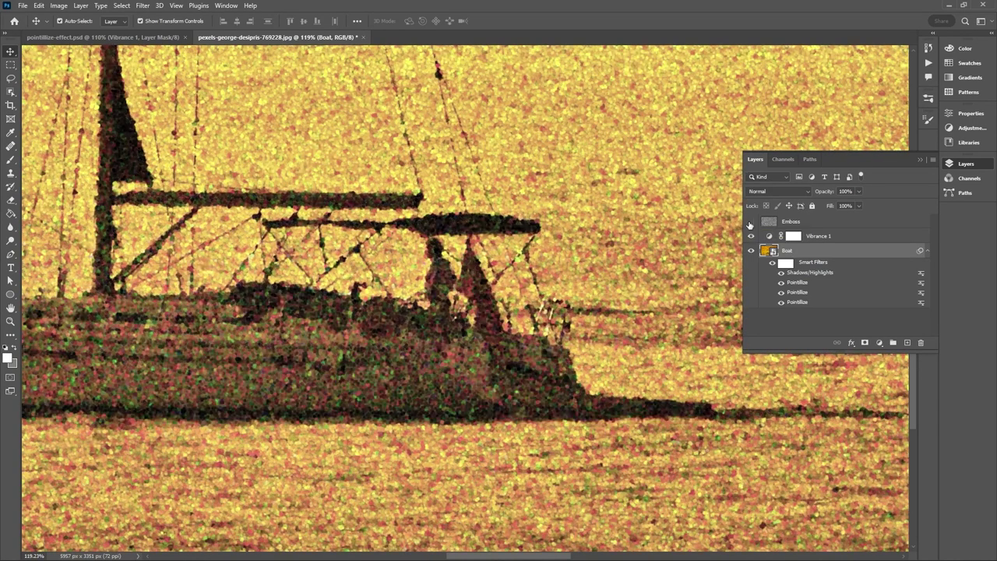
click(772, 266)
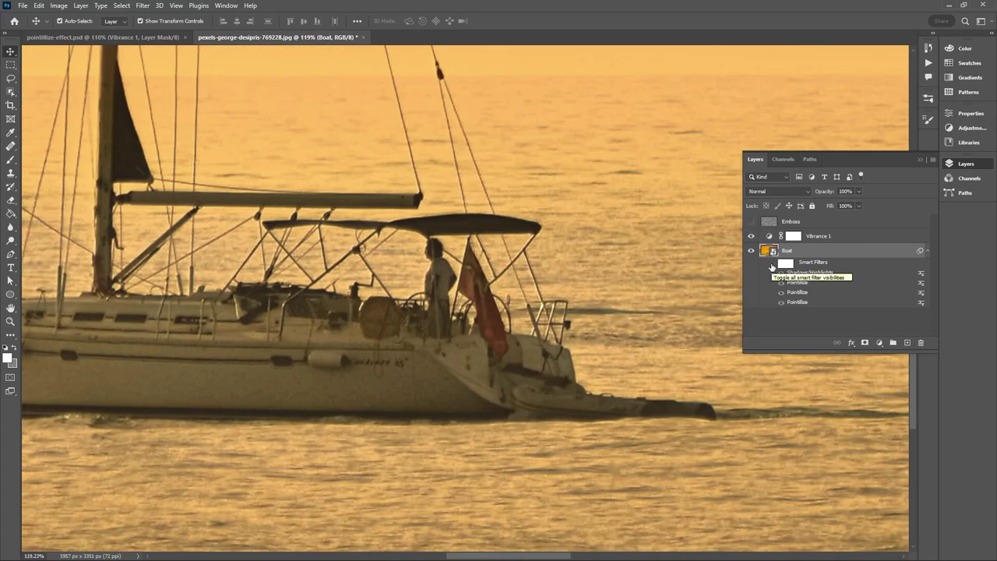
click(772, 267)
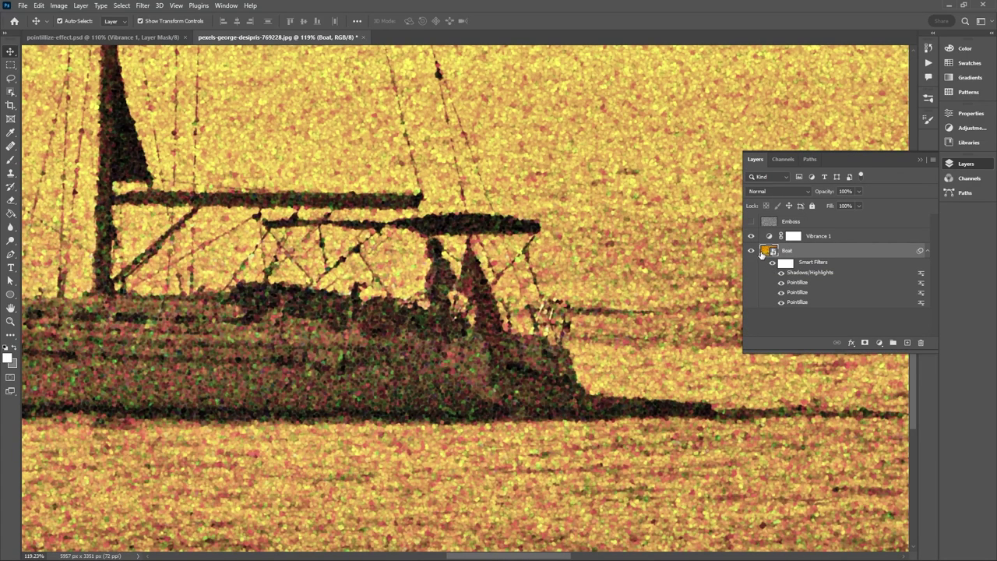
click(752, 221)
scroll(479, 236, down, 5)
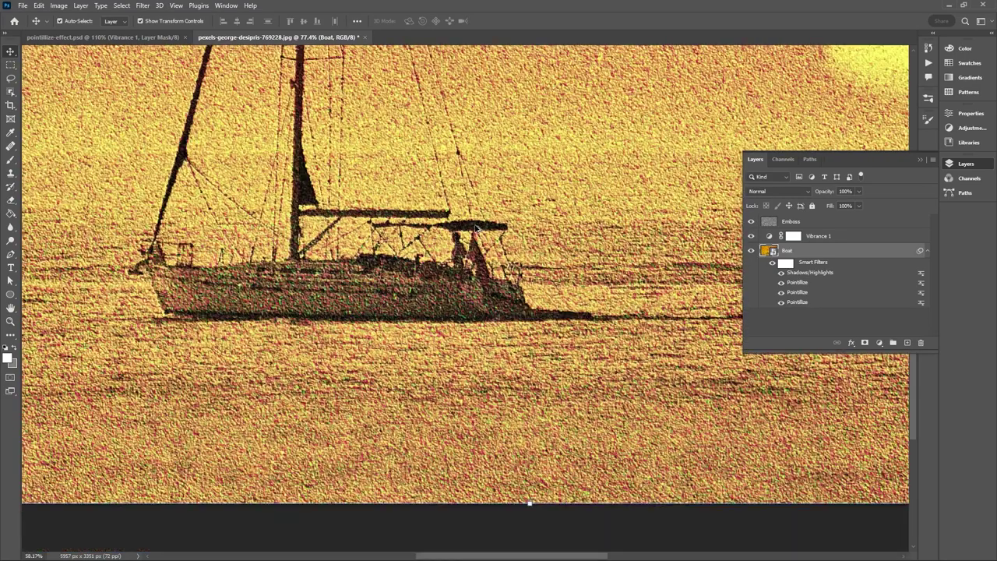
scroll(367, 327, up, 3)
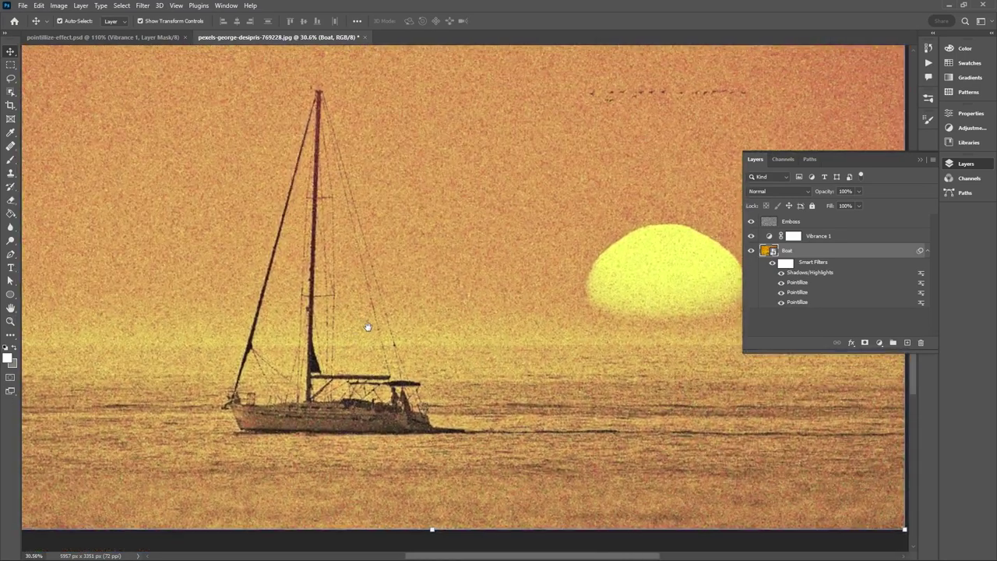
drag(368, 326, 380, 342)
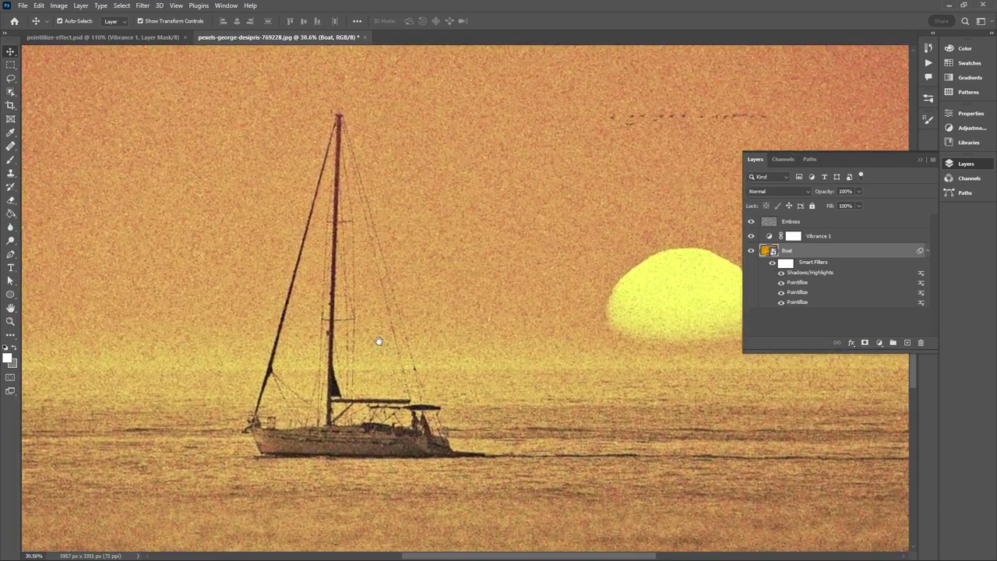